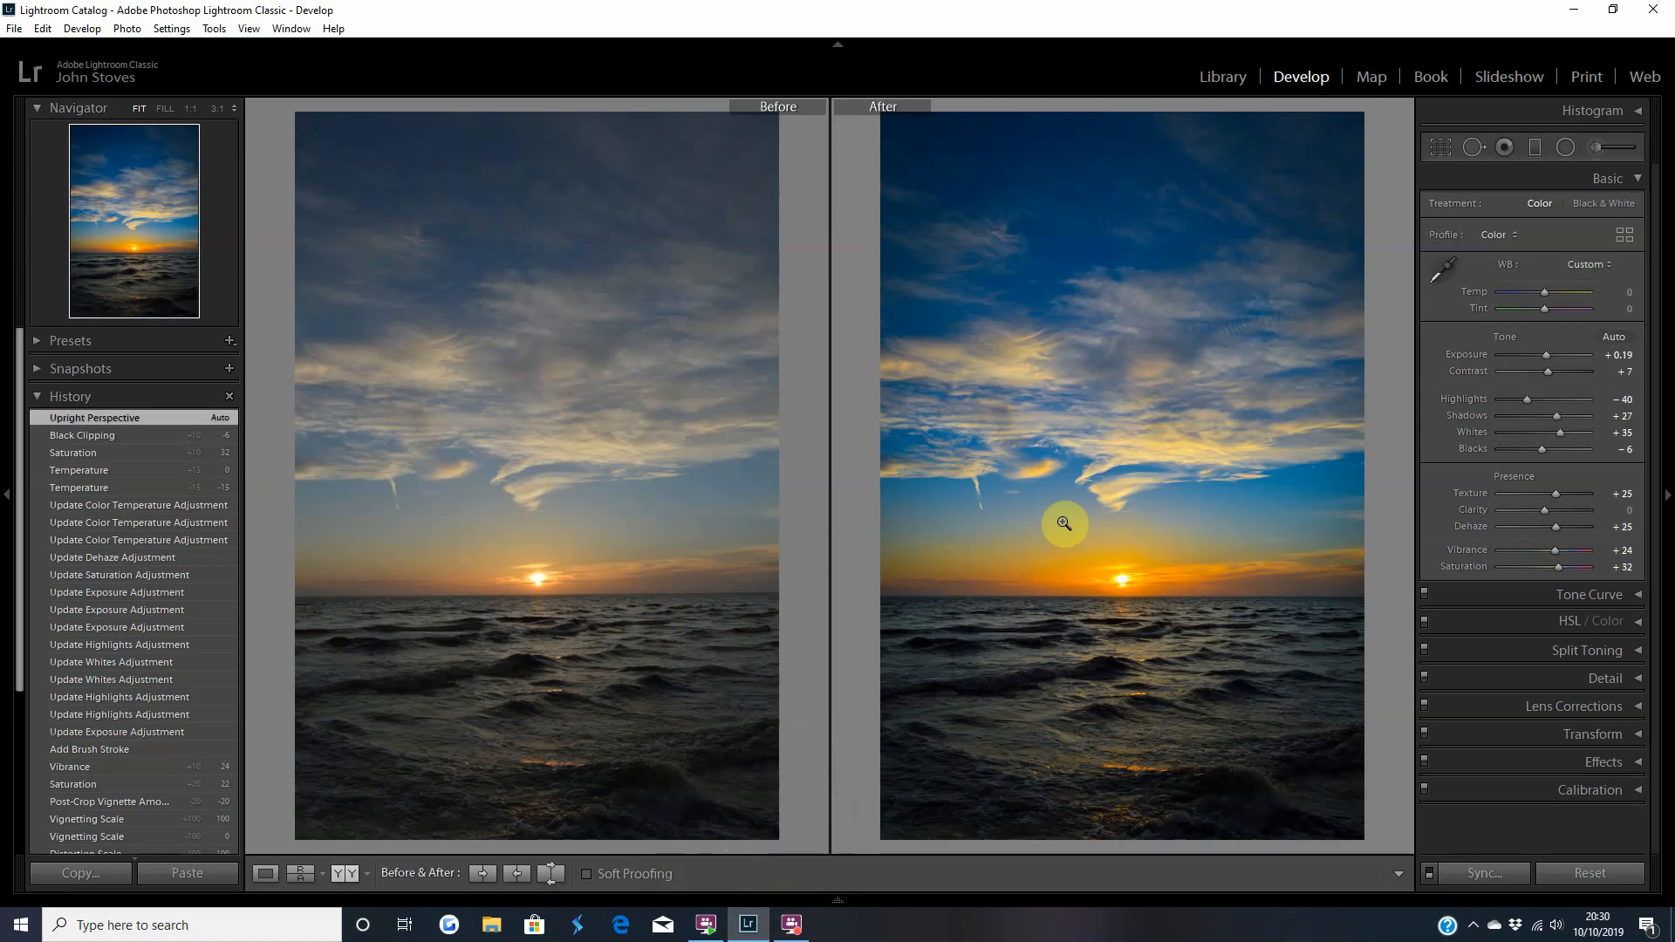
Leave the before/after comparison for the single-photo view and reset all of the photo's develop settings.
click(267, 874)
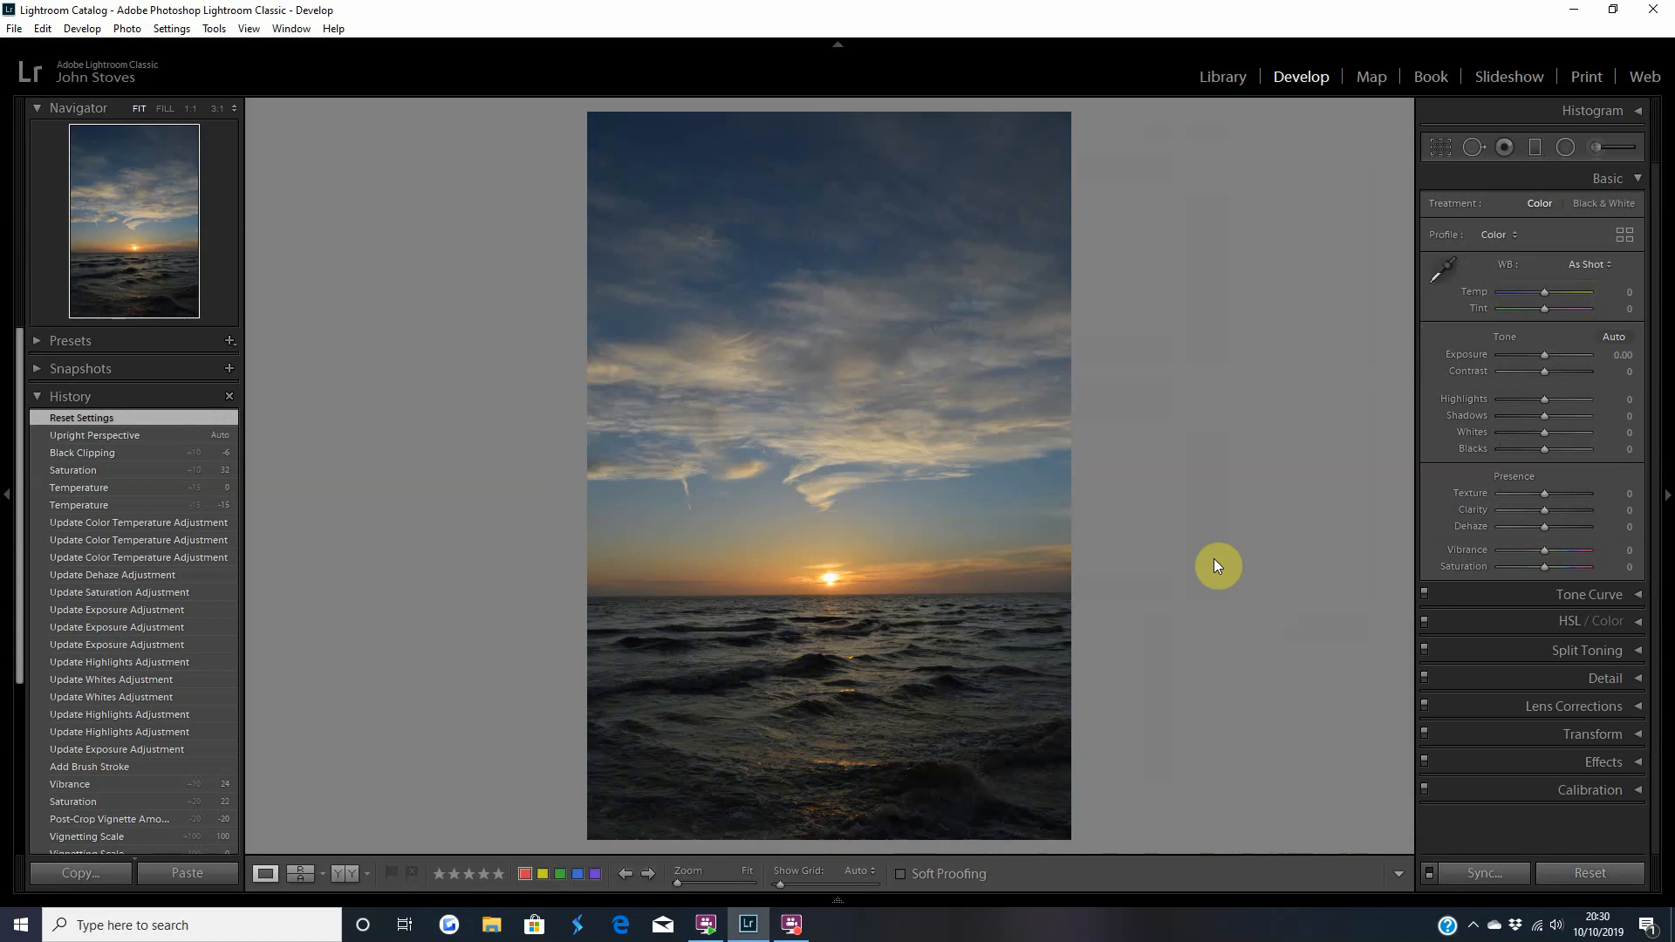
Enable profile corrections and chromatic aberration removal in the photo's lens corrections.
click(1475, 704)
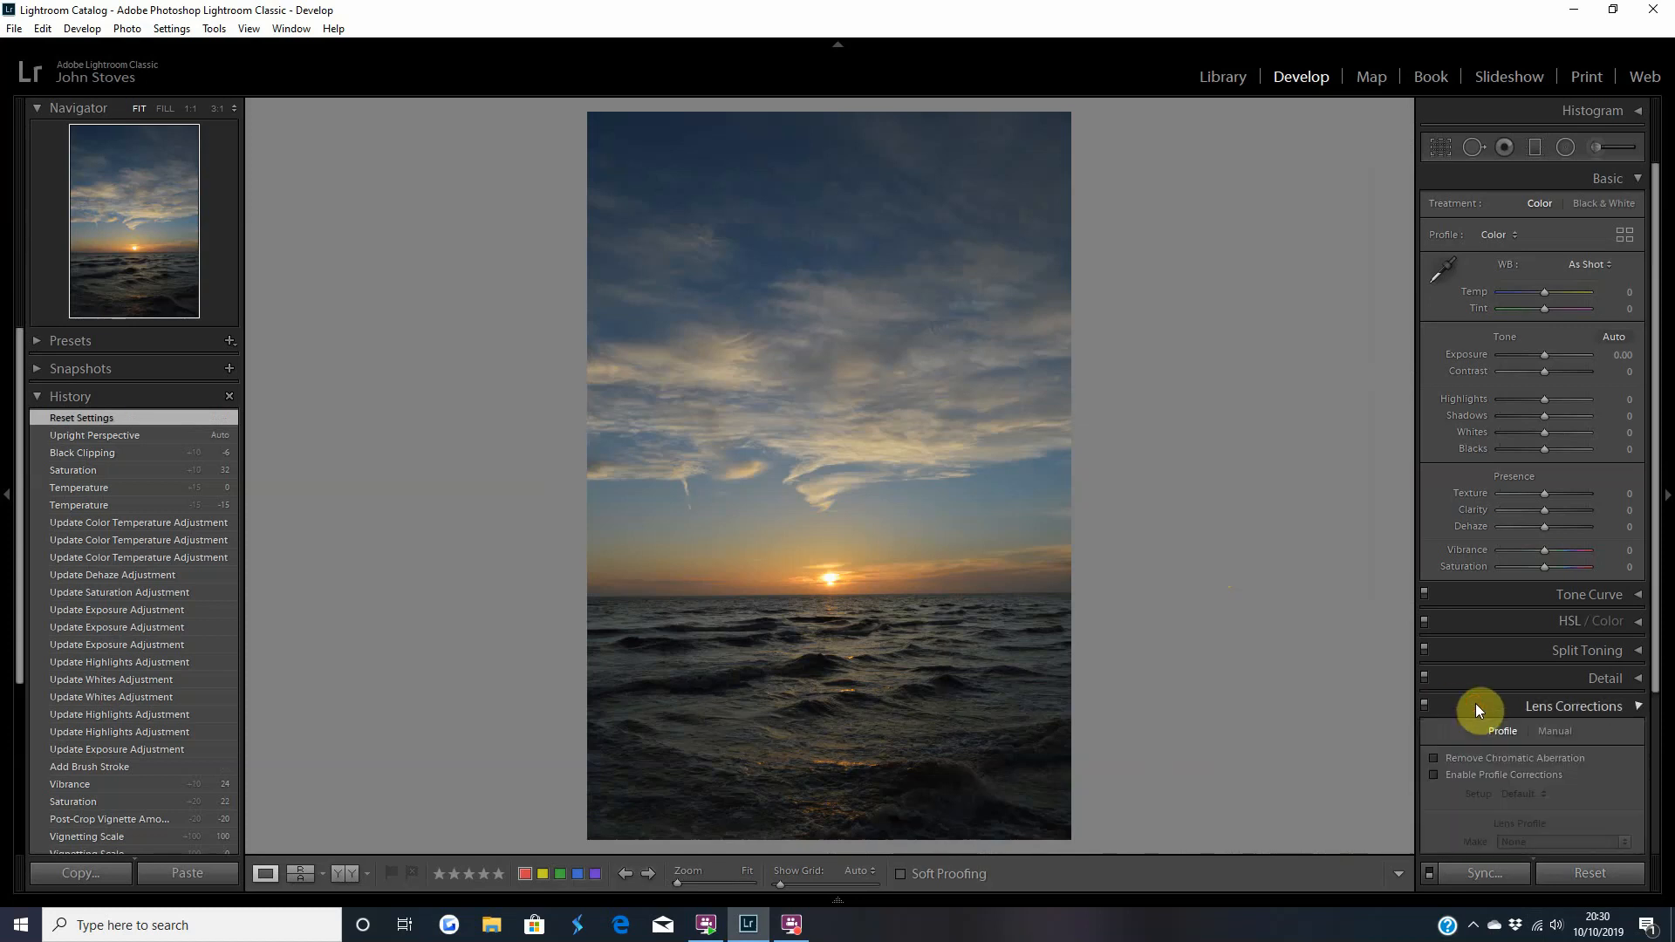
click(1434, 613)
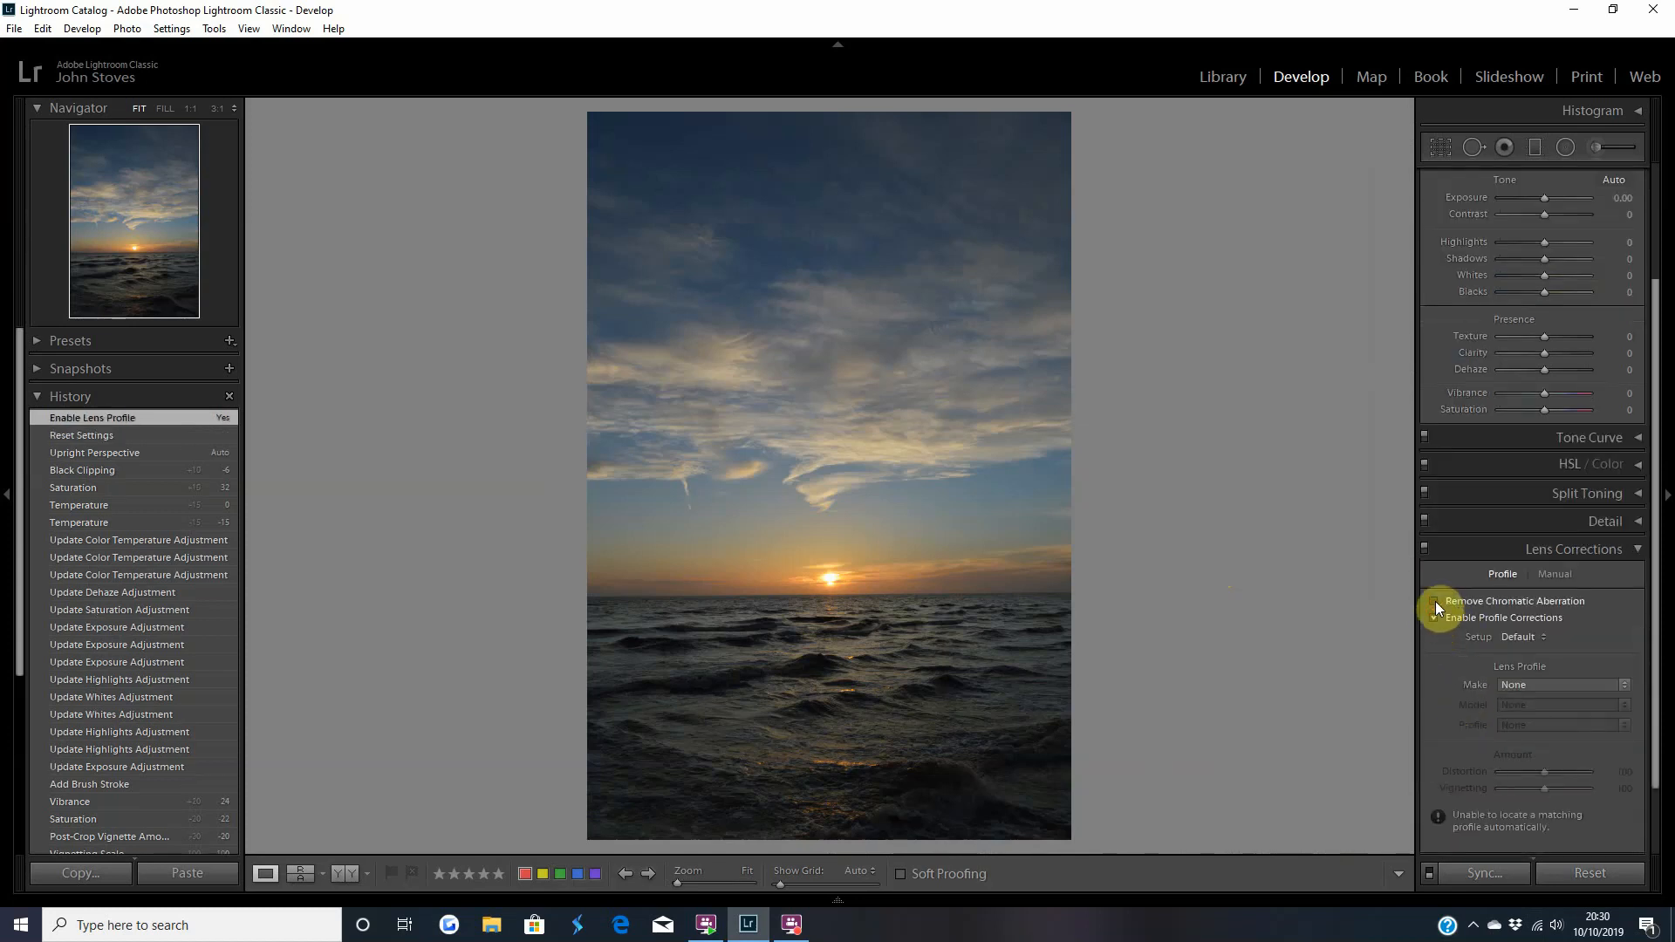
click(1436, 602)
click(1470, 554)
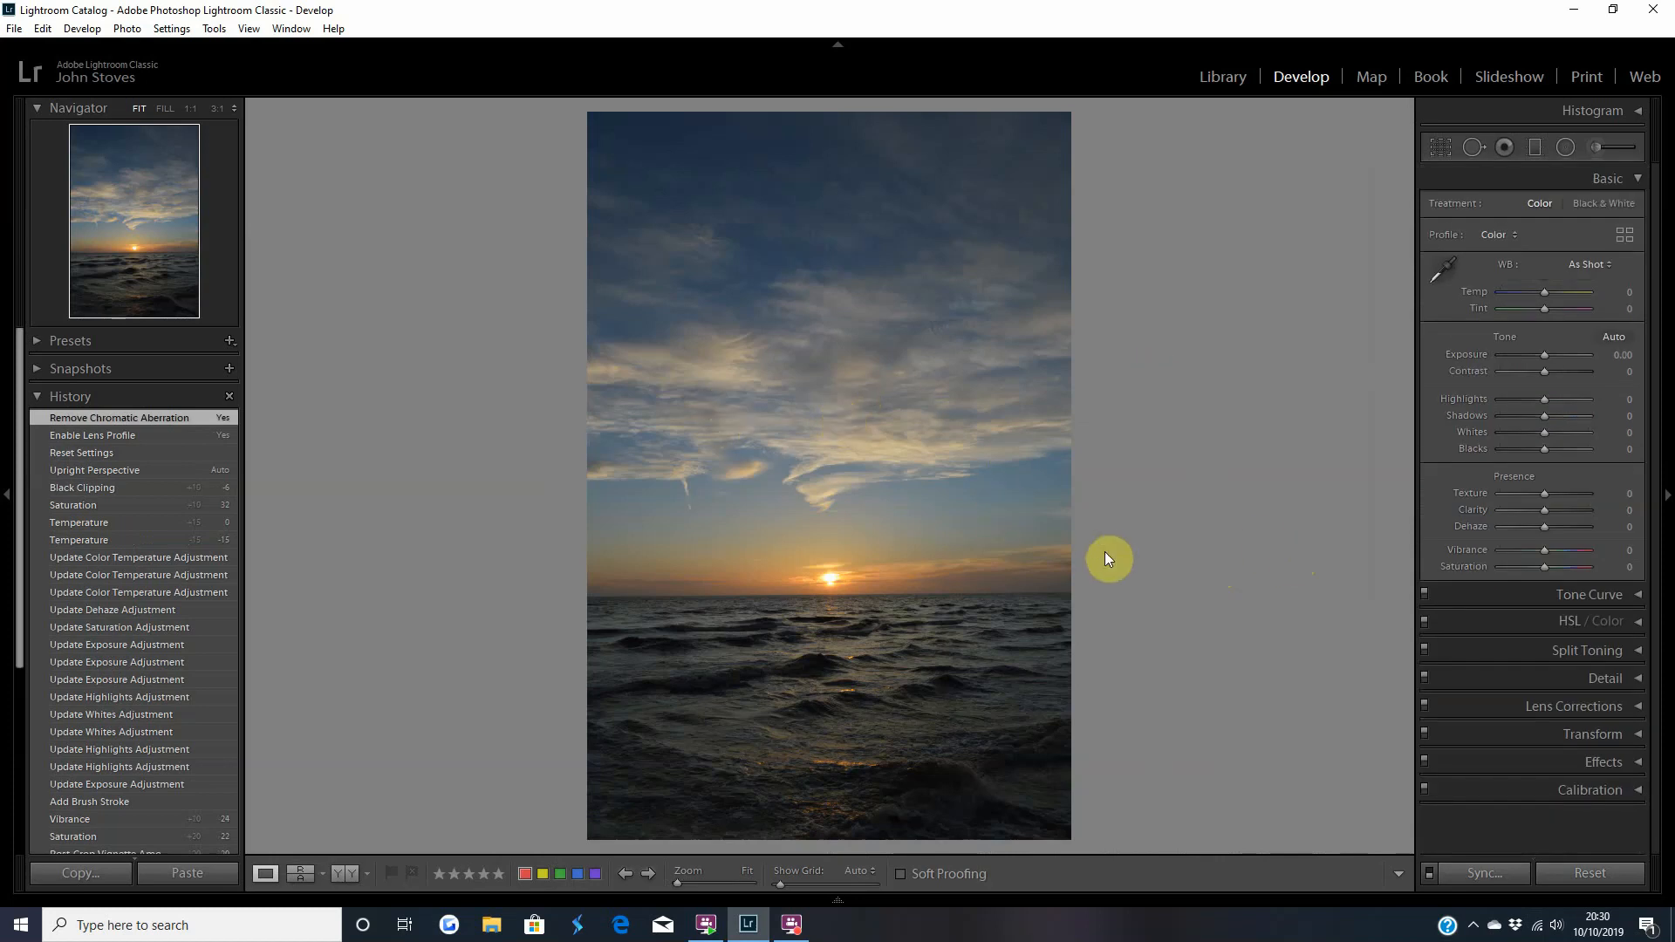
Check the photo's histogram for its tonal distribution.
click(1631, 112)
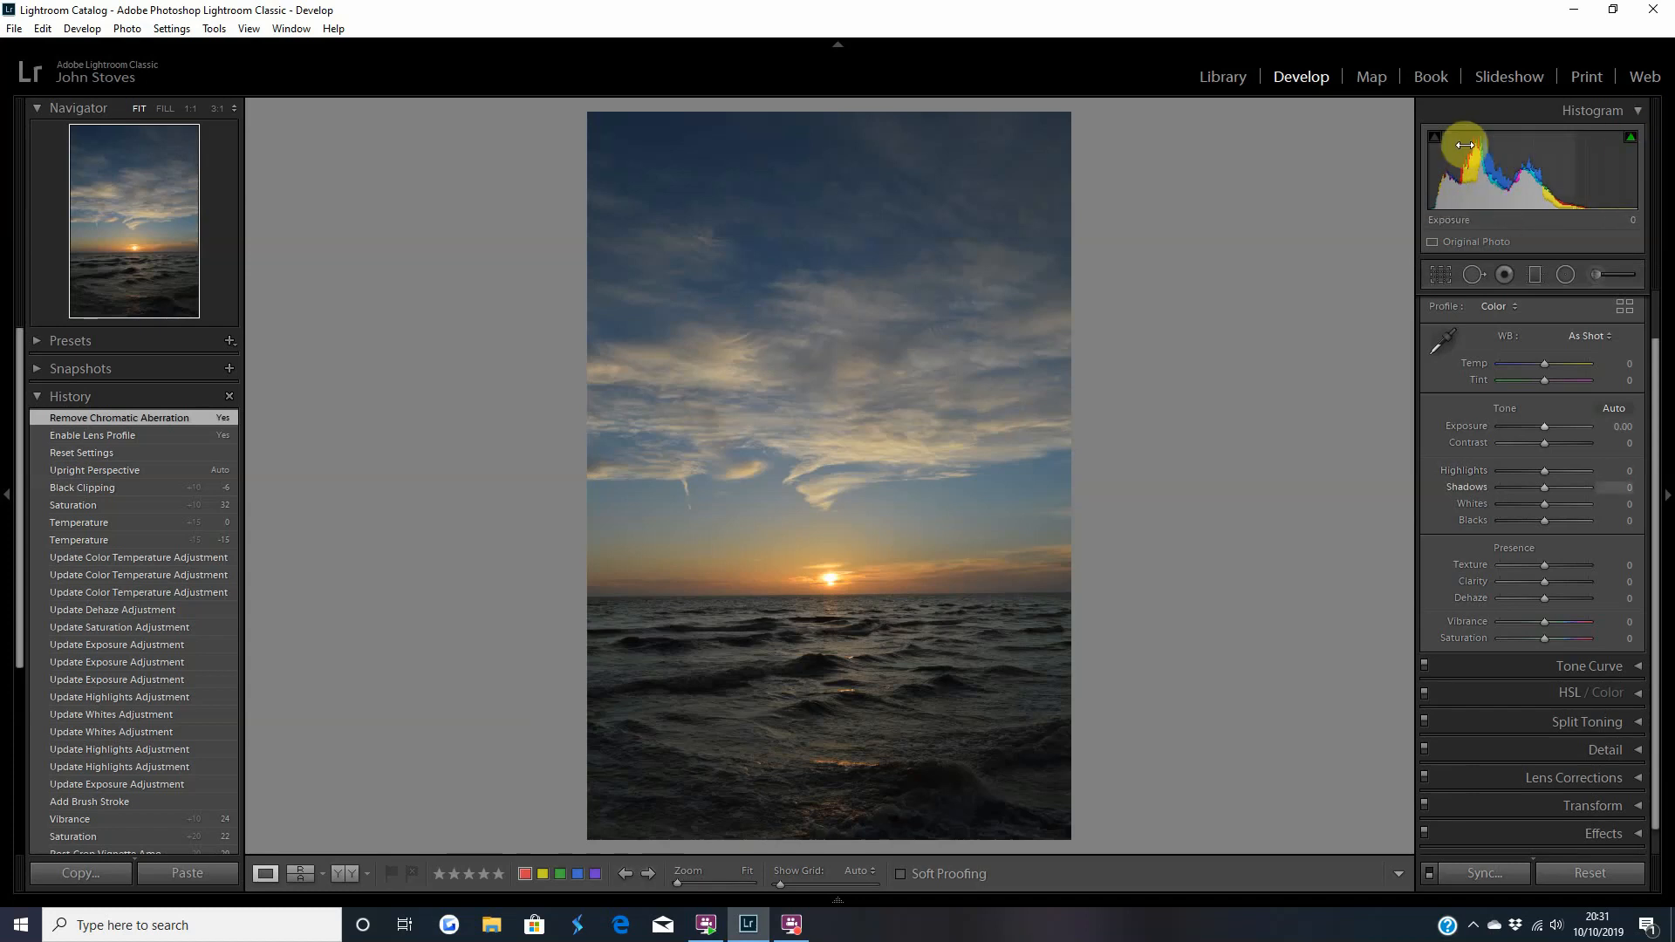
click(1639, 117)
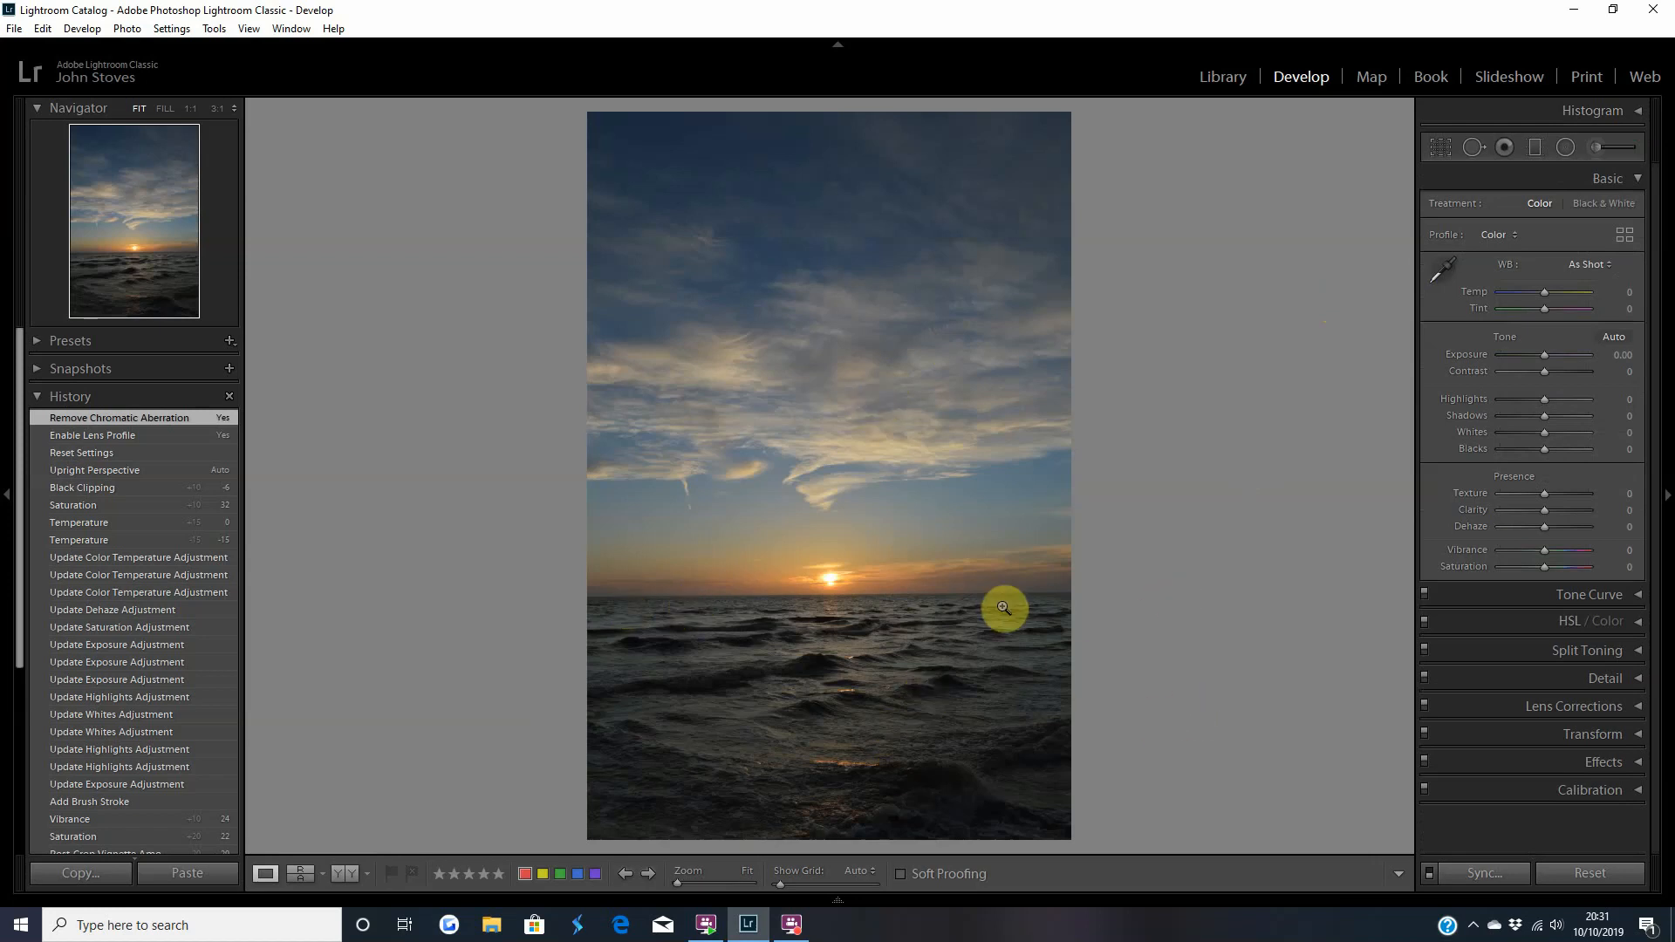
Check the horizon against the rotation grid and straighten the photo with the Auto Upright correction.
click(1482, 739)
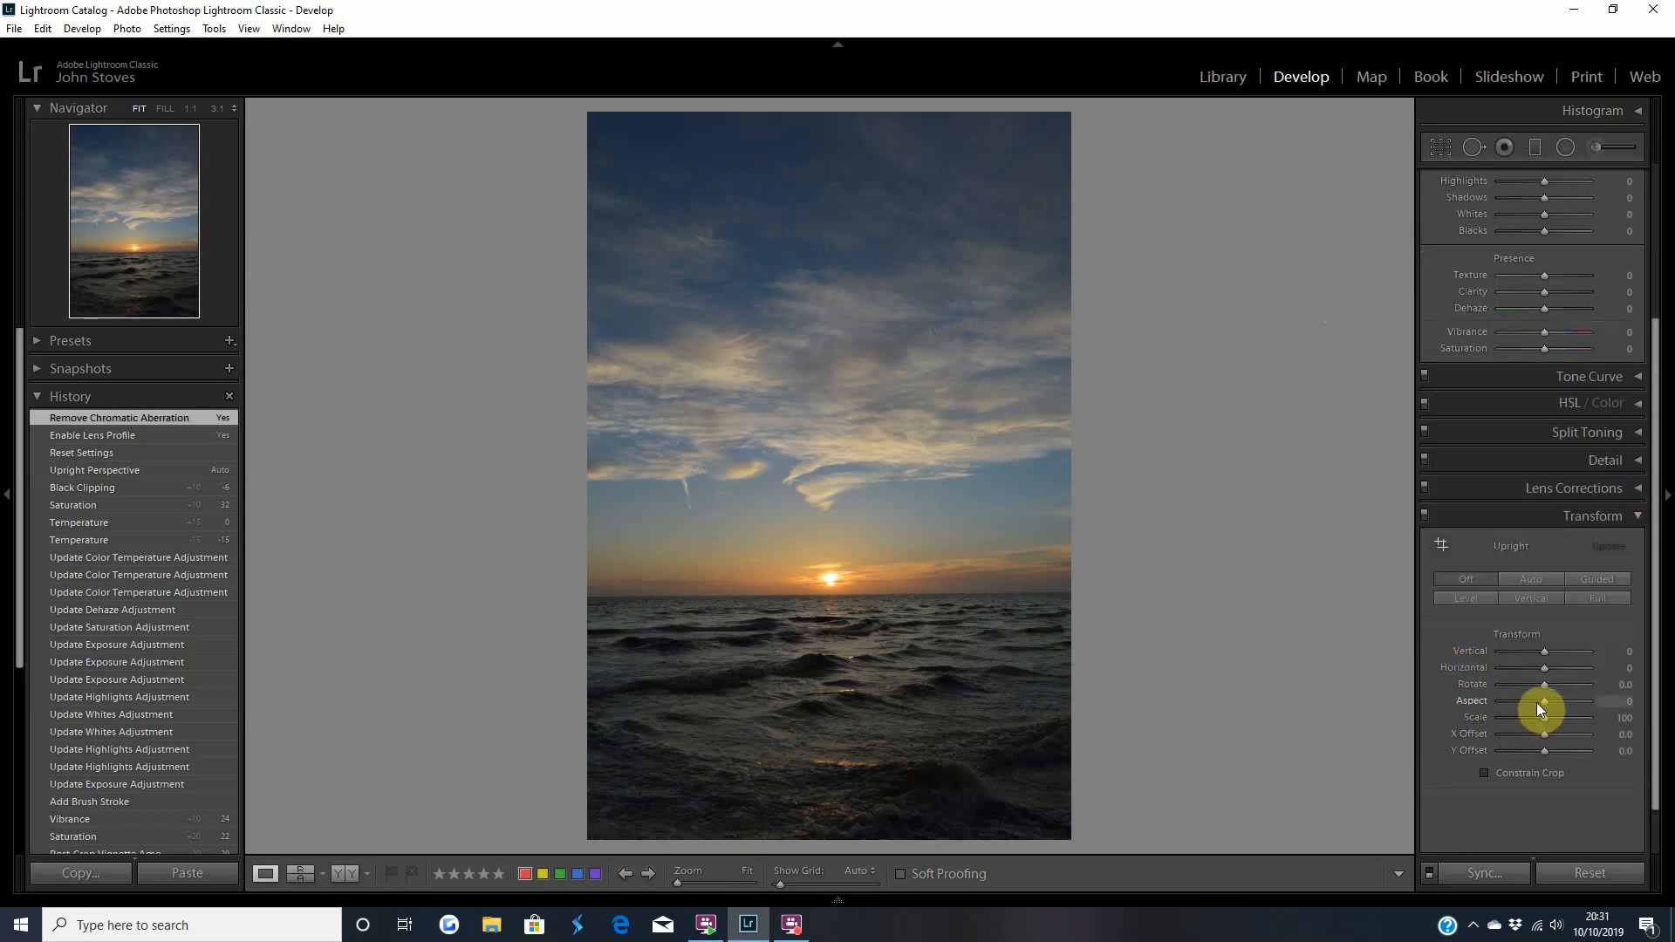
drag(1544, 685, 1545, 684)
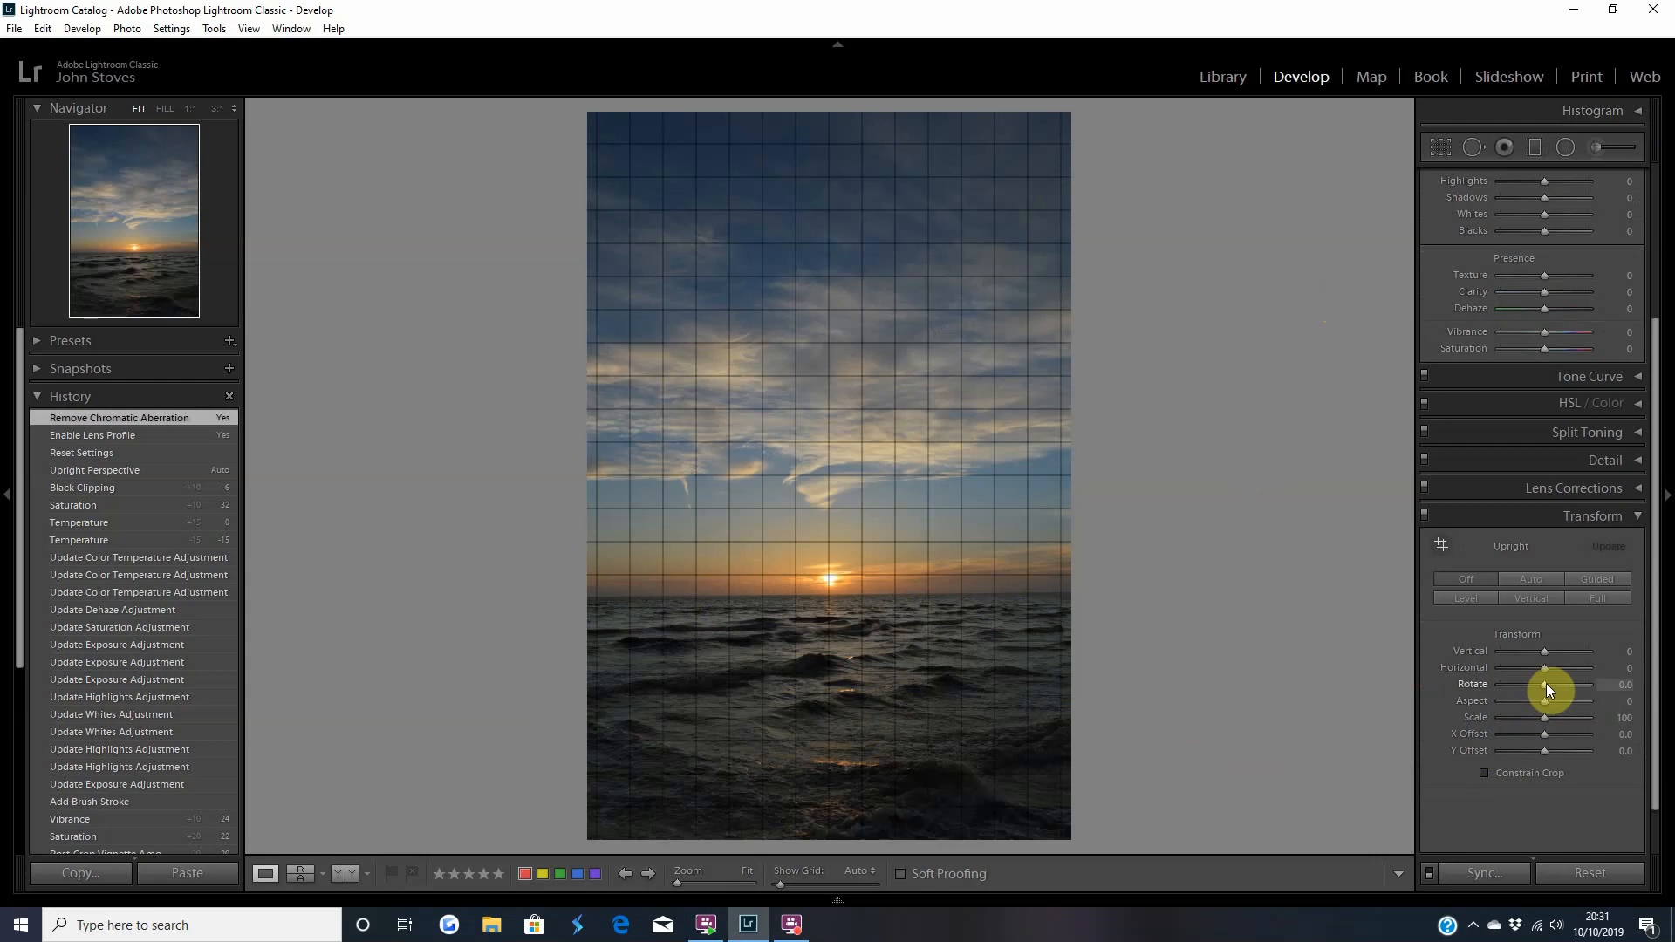
drag(1545, 683, 1545, 684)
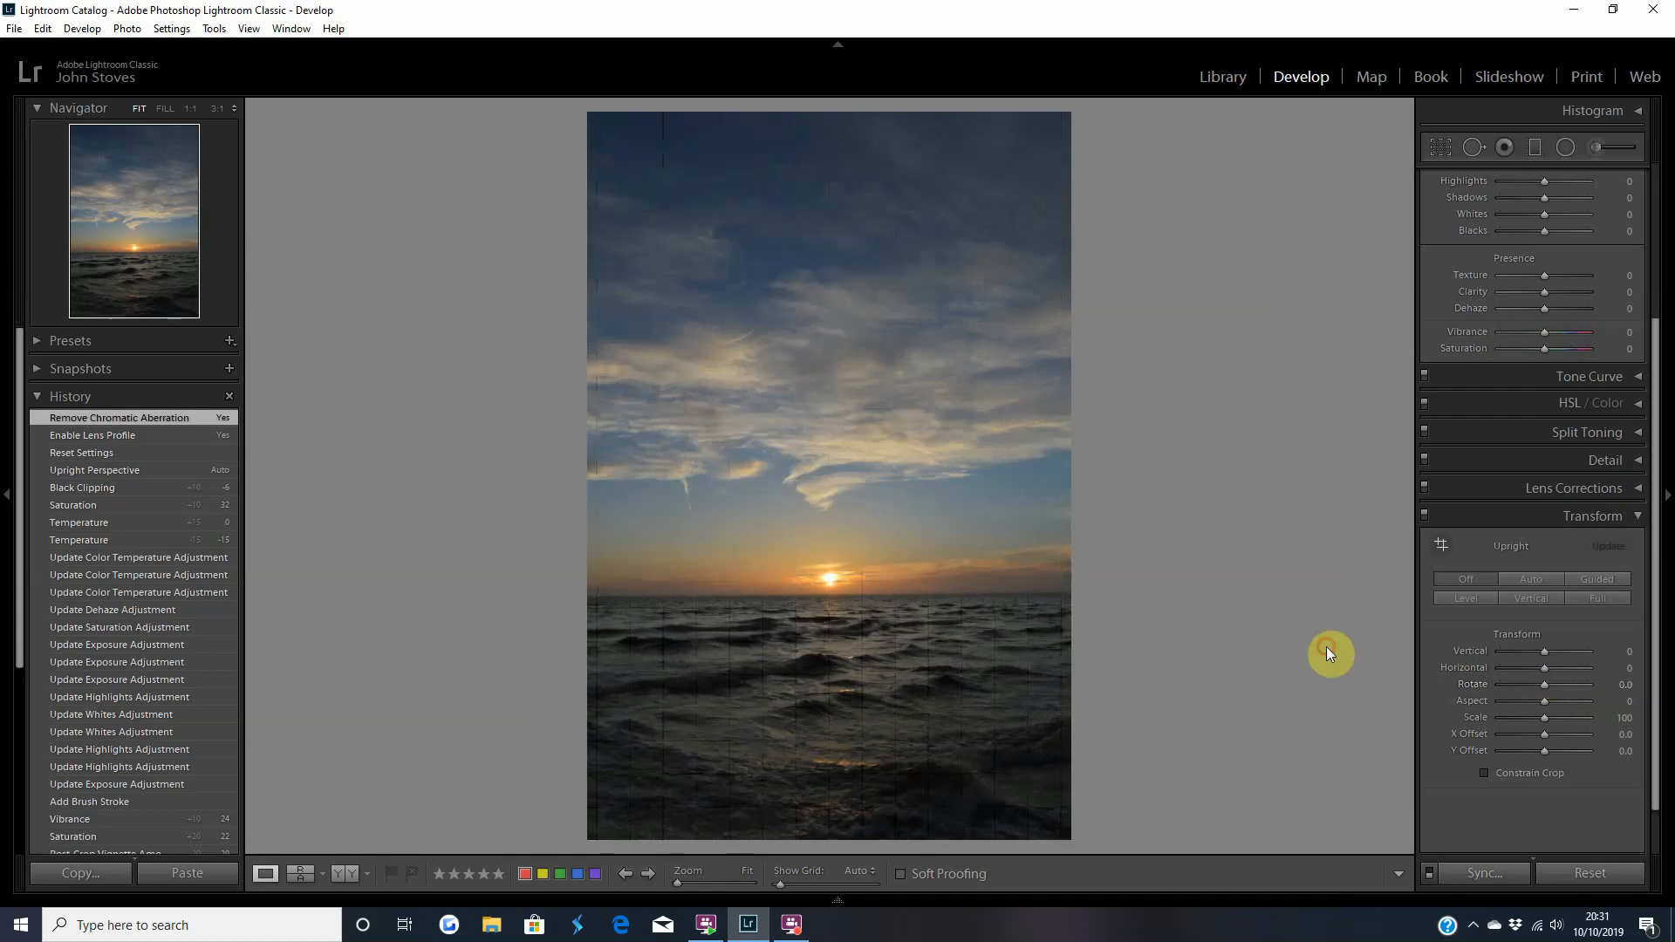
click(1535, 582)
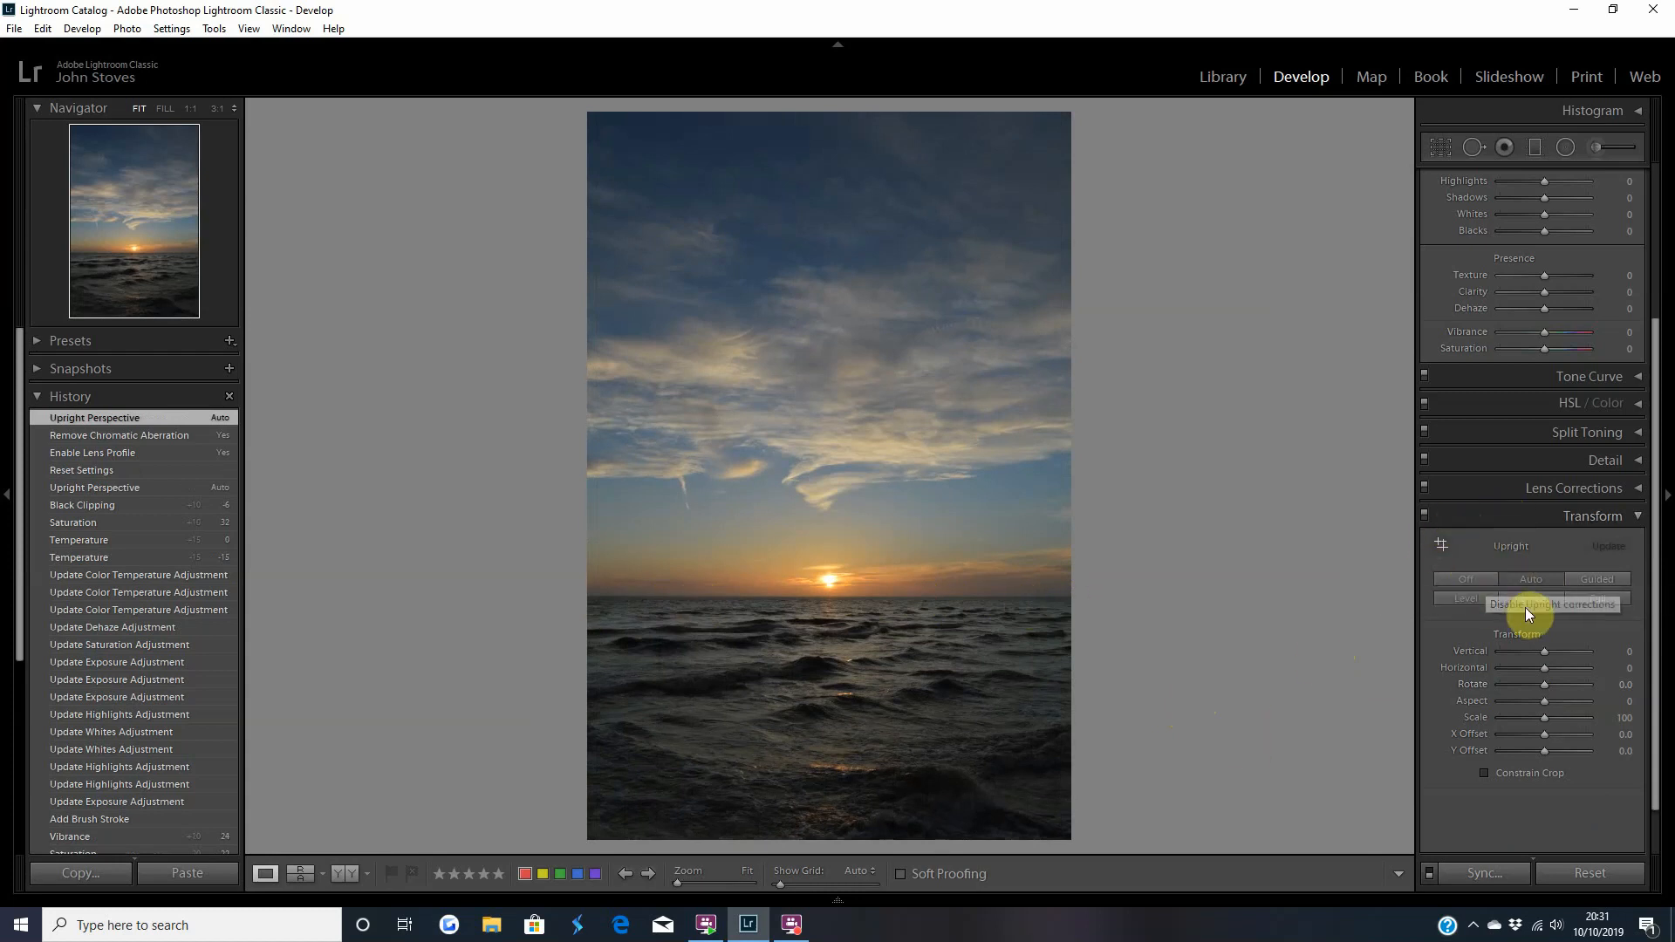
click(1506, 517)
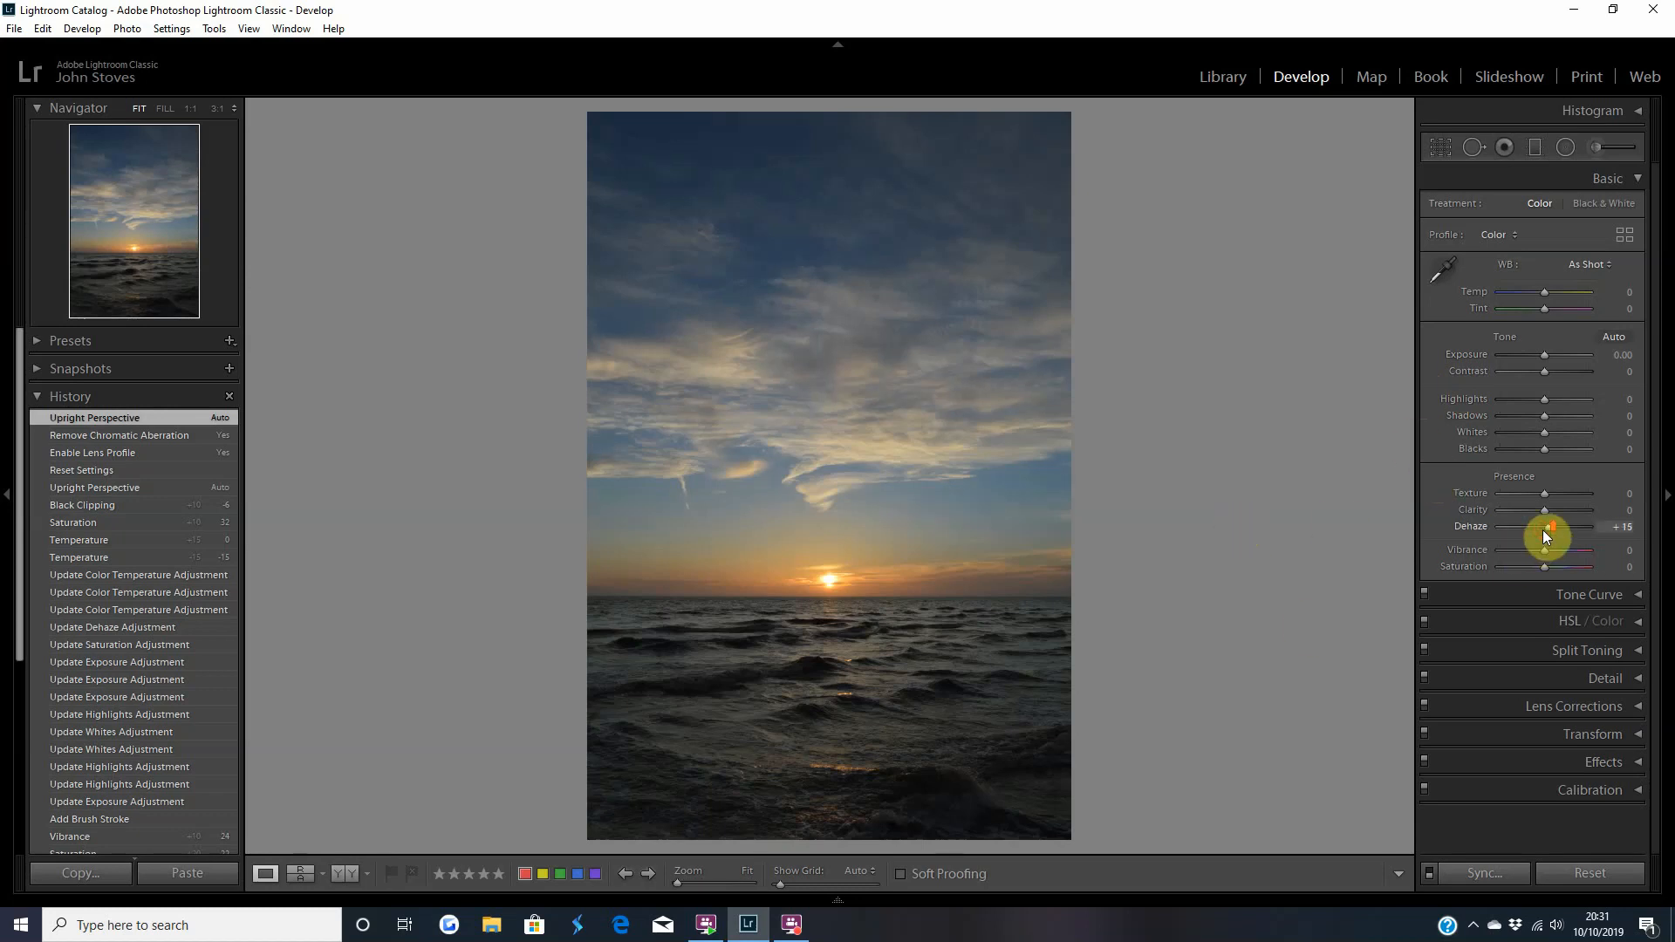
Set the photo's Dehaze to +25, Highlights to +10, Whites to +15, Shadows to −20 and Blacks to −20.
key(Up)
drag(1544, 530, 1540, 532)
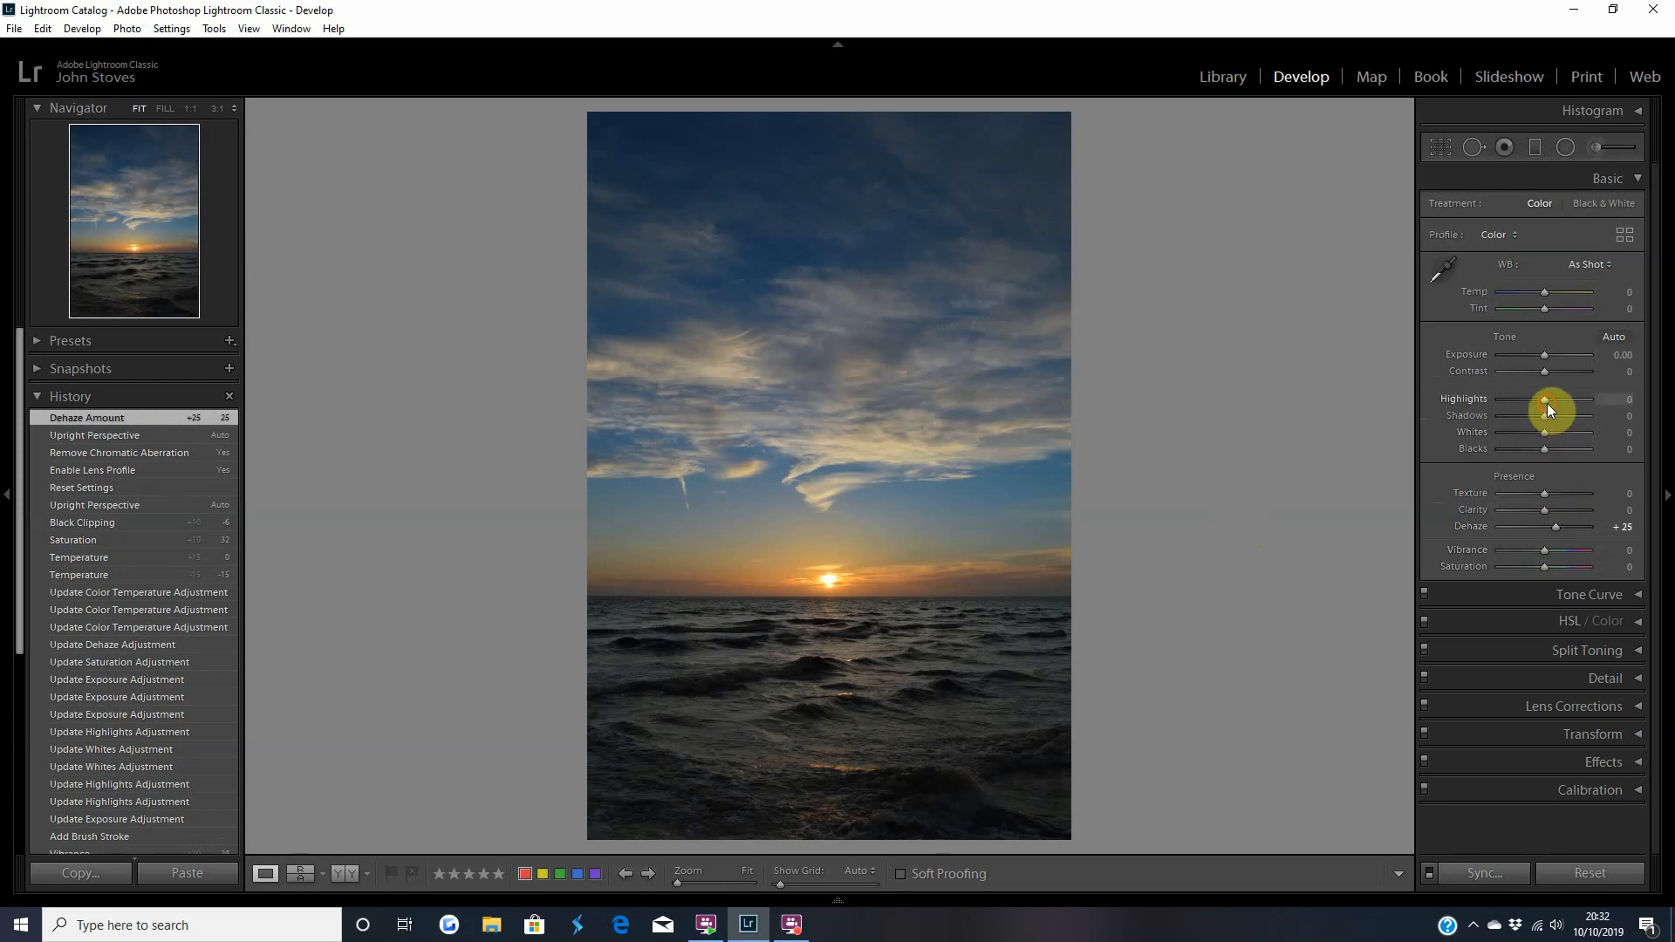
drag(1546, 403, 1548, 403)
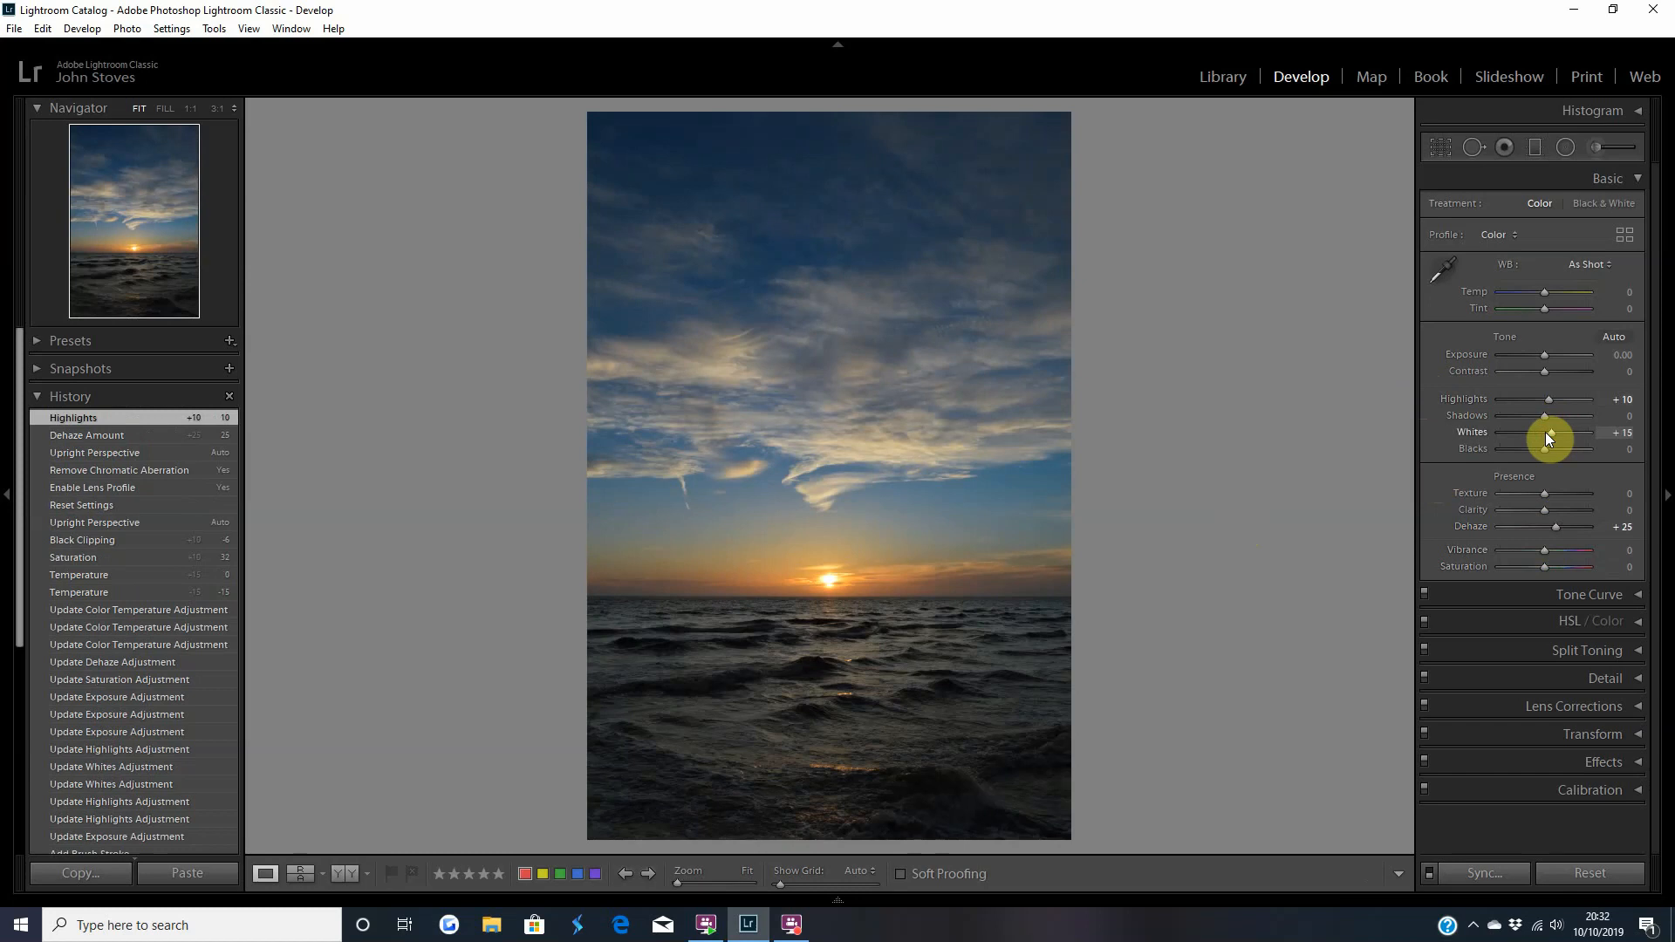
drag(1546, 434, 1545, 435)
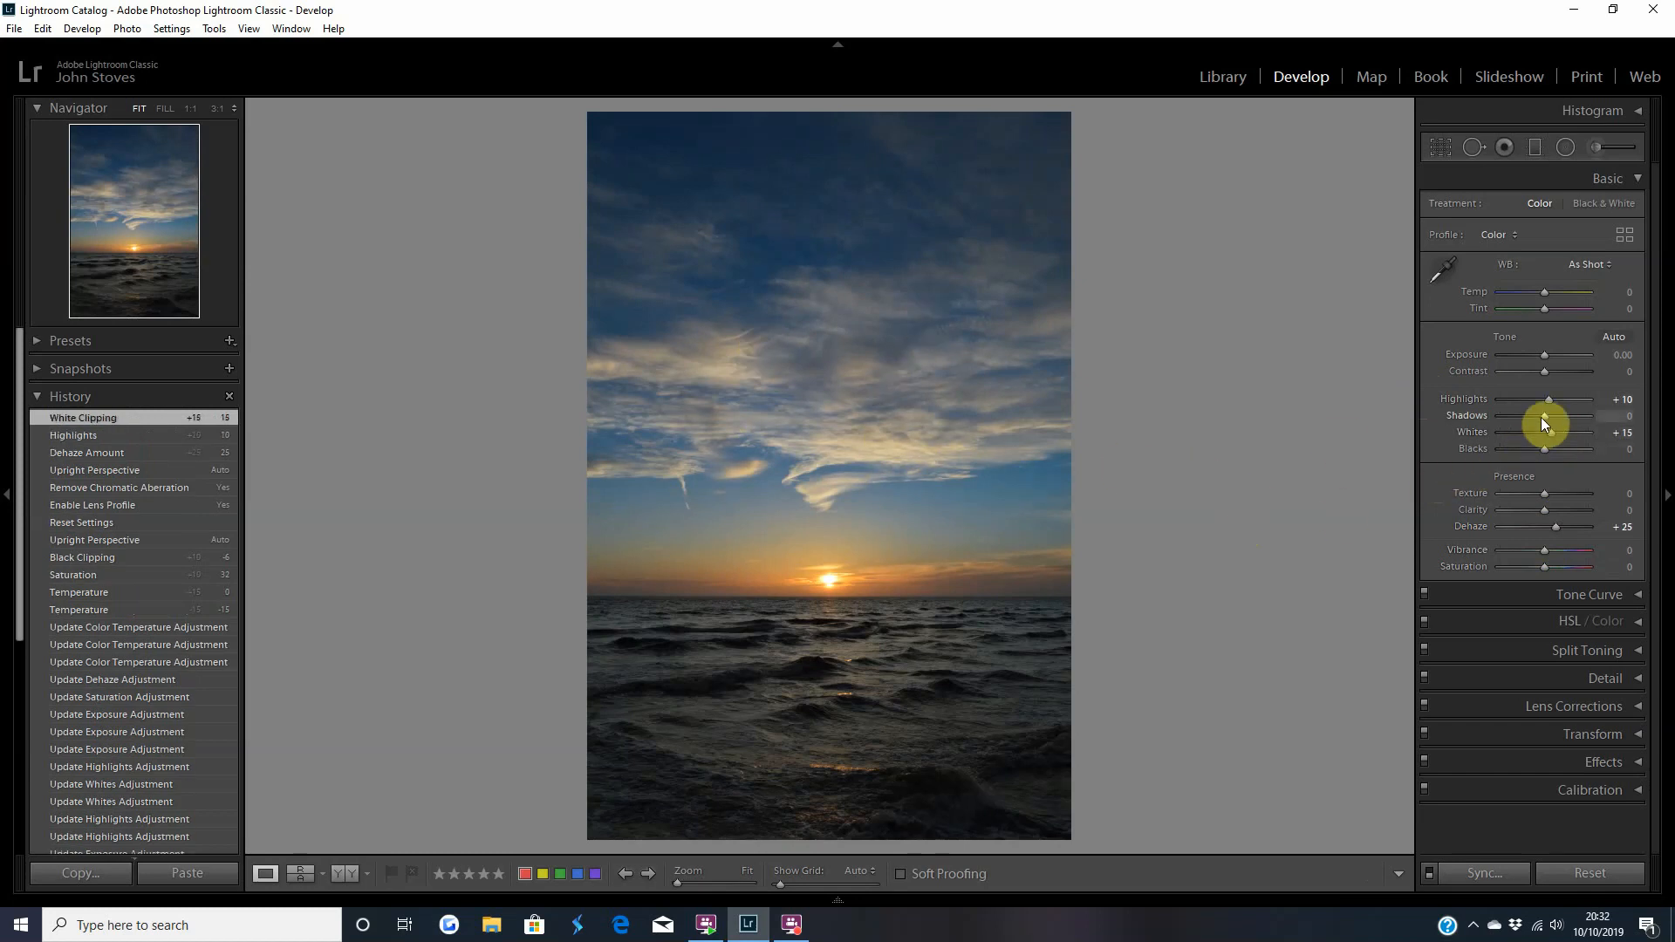
drag(1542, 417, 1545, 450)
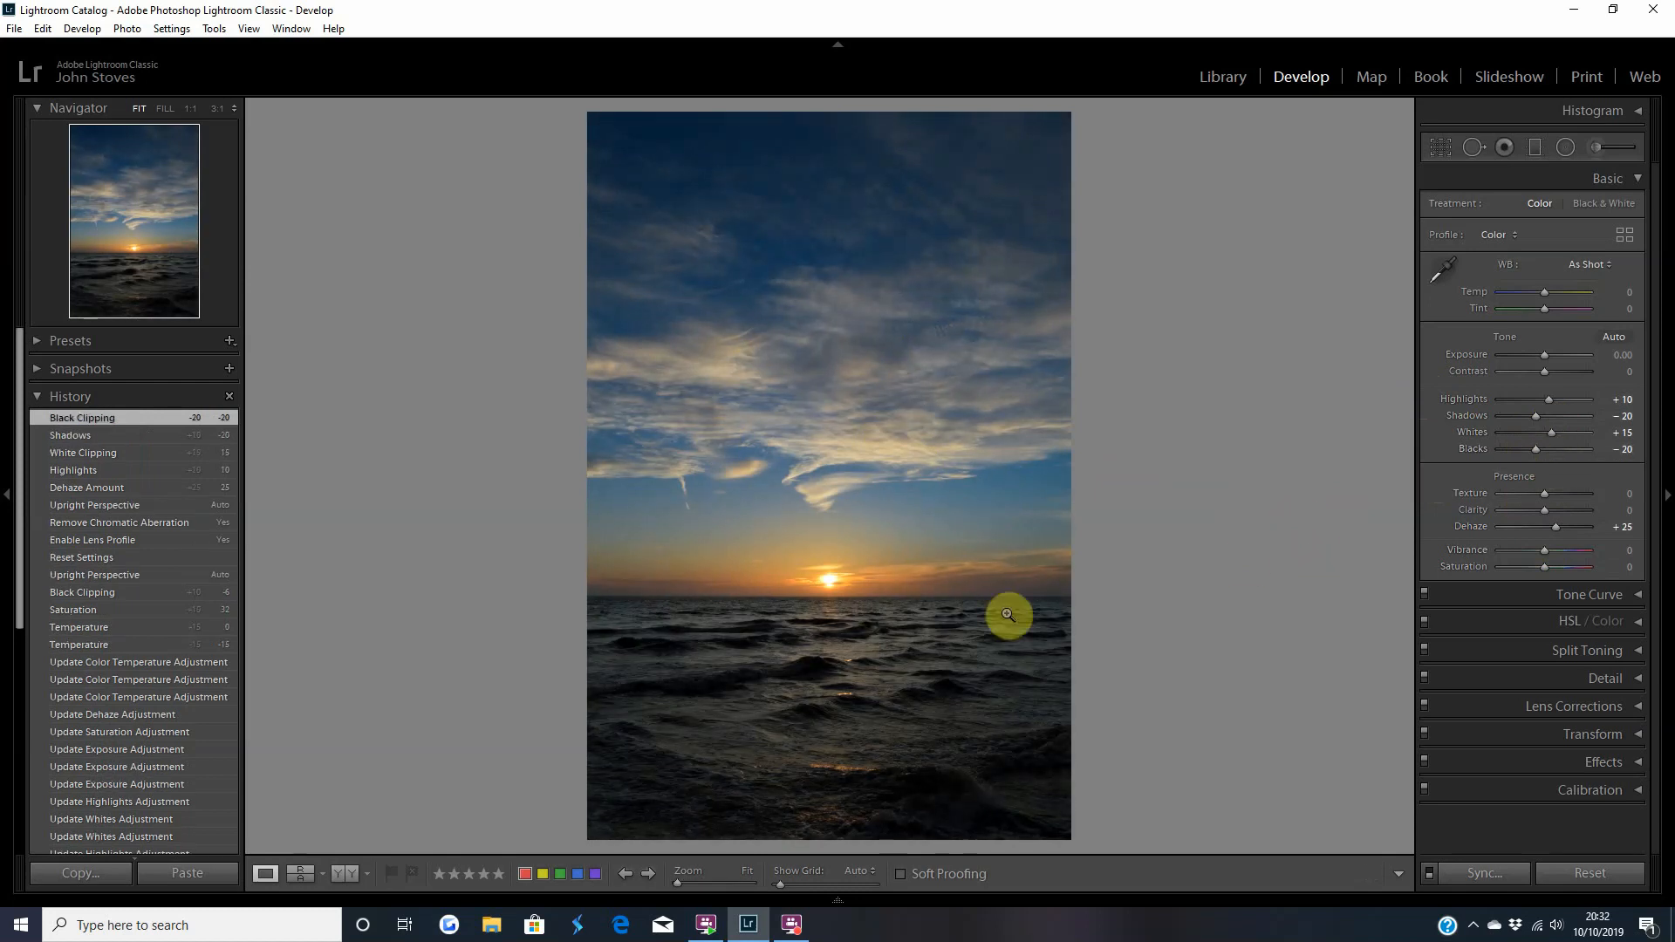
Paint an Adjustment Brush mask over the sun with the mask overlay shown, reducing the brush size to 2.0, and hide the overlay.
click(827, 582)
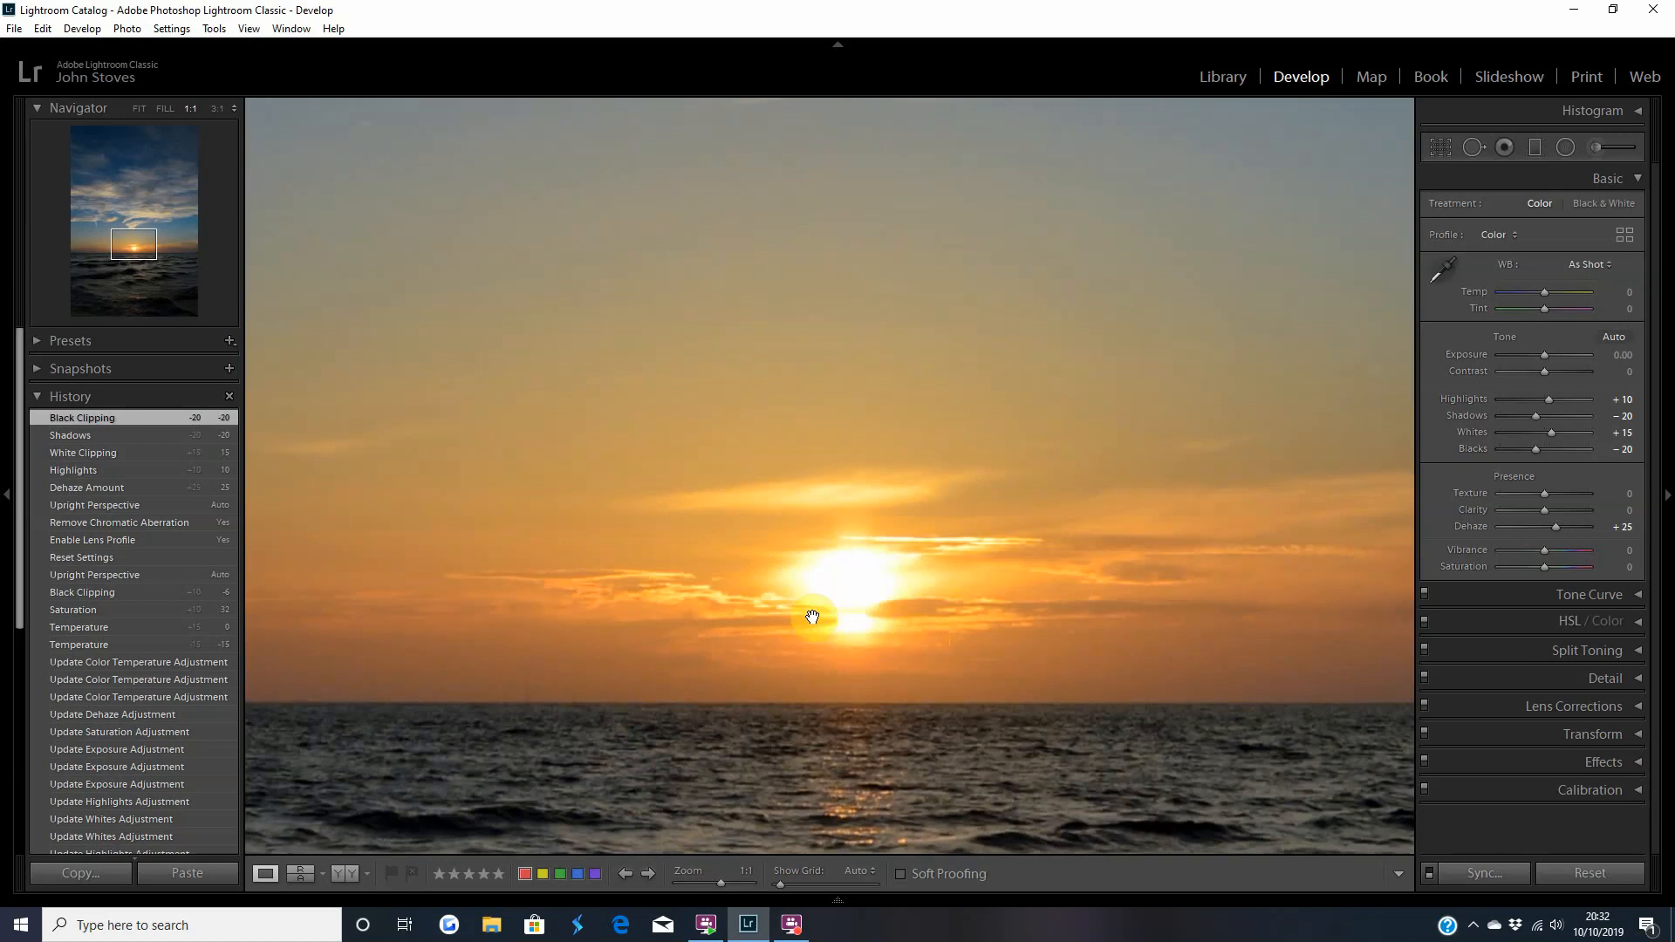
click(857, 594)
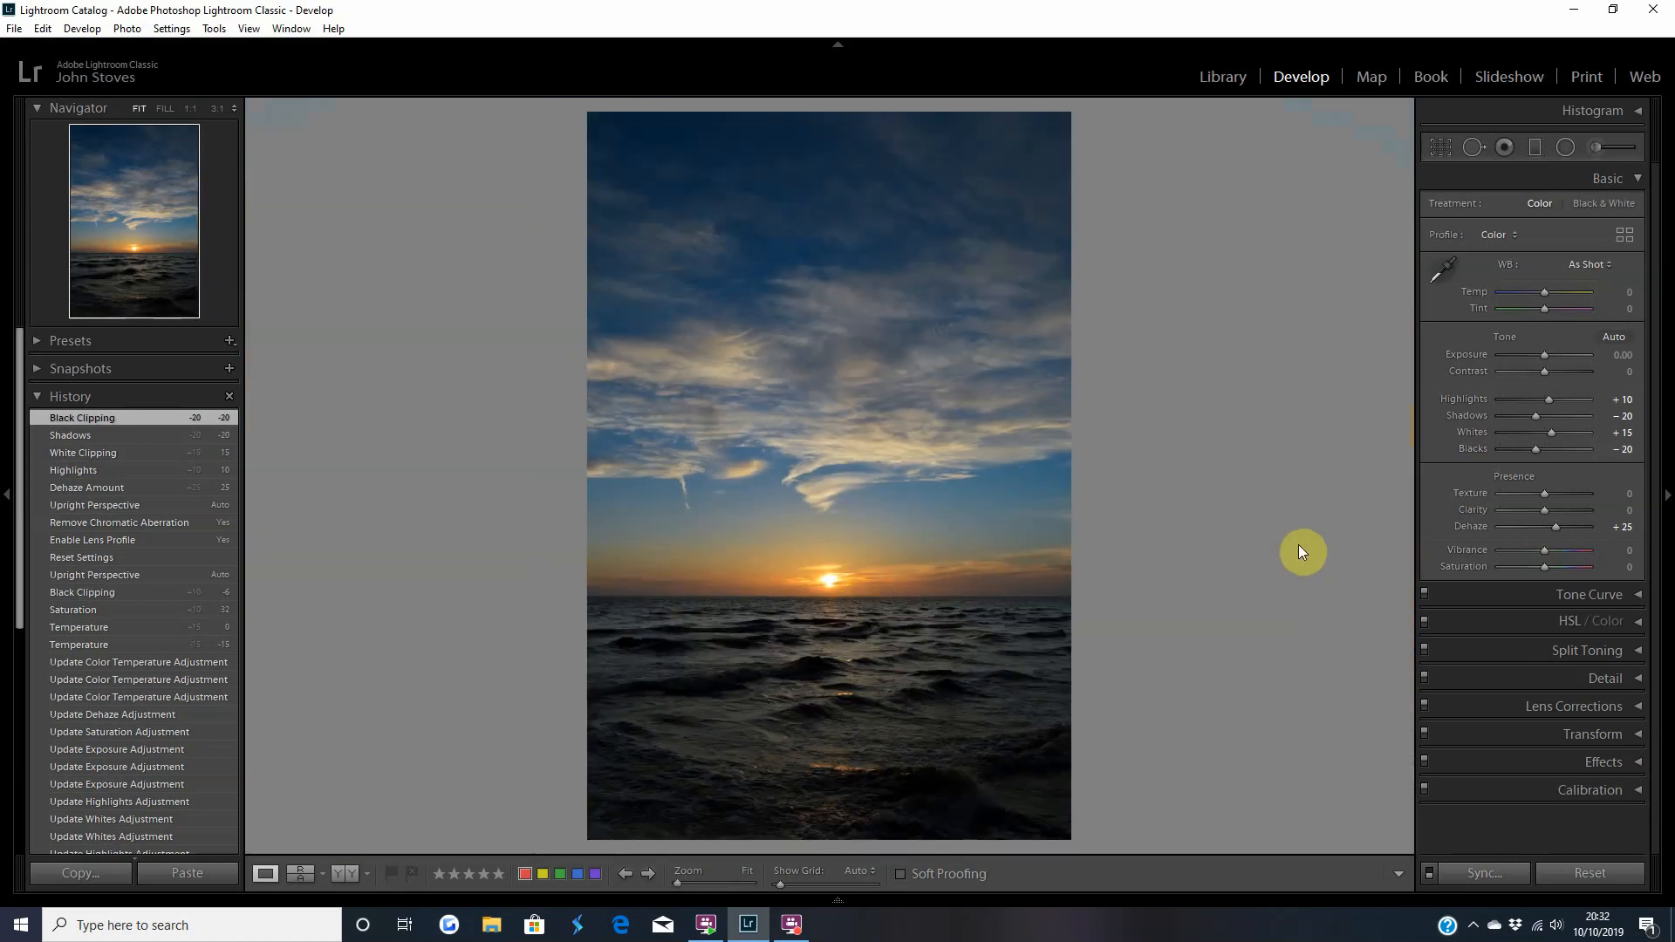
click(826, 585)
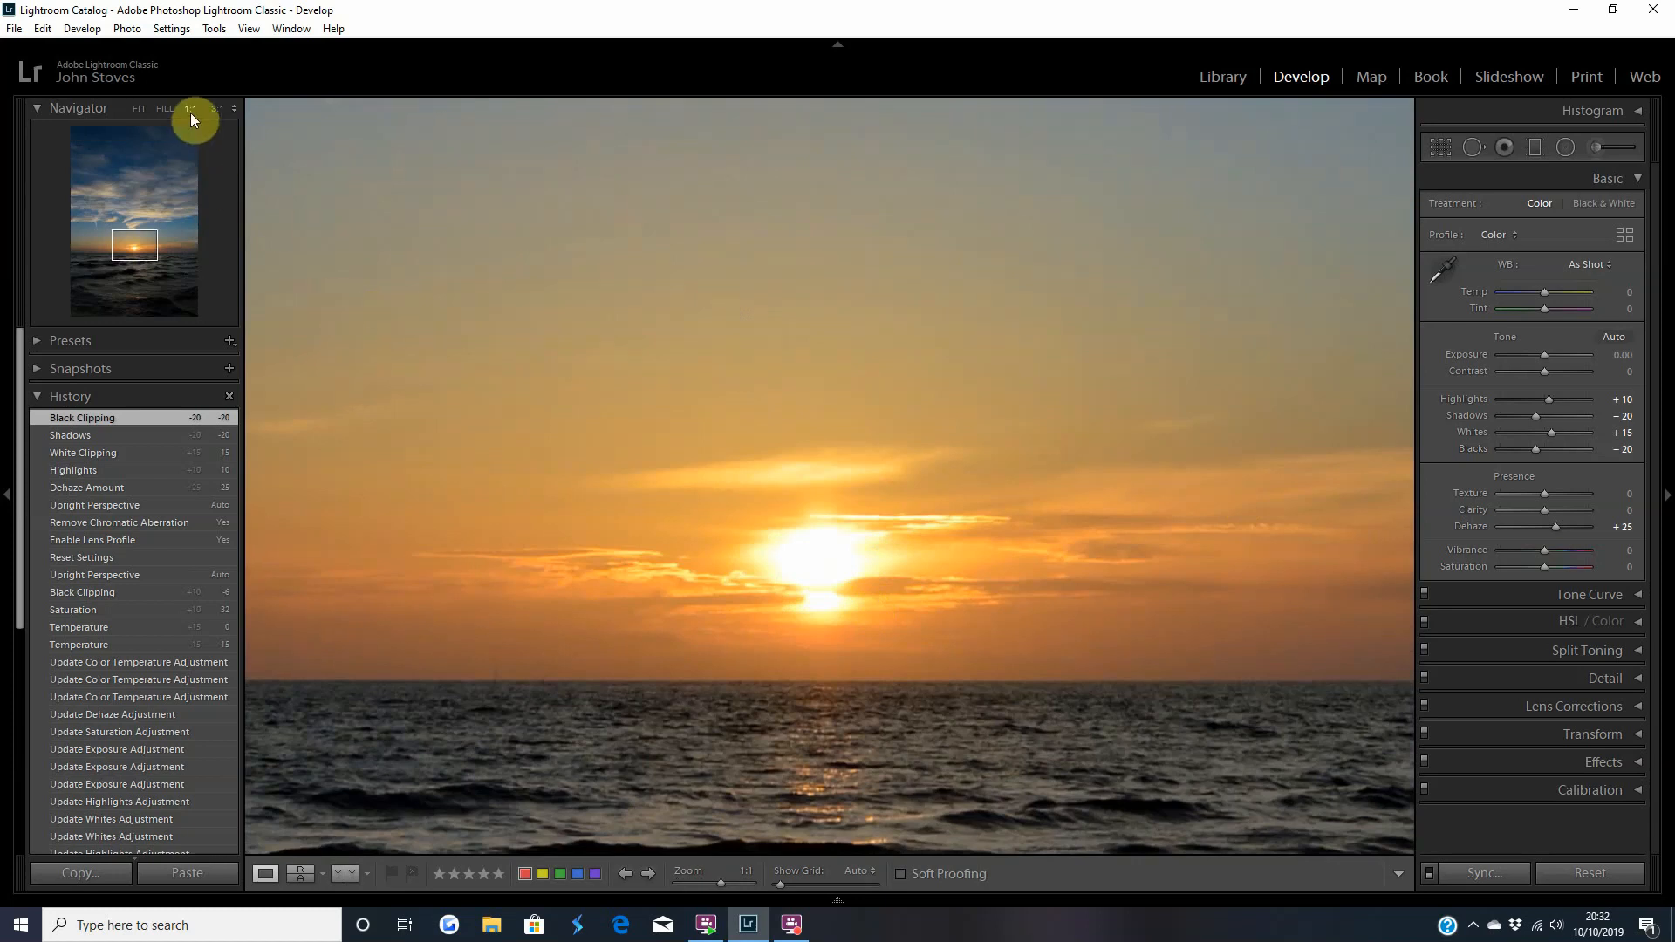
click(1598, 148)
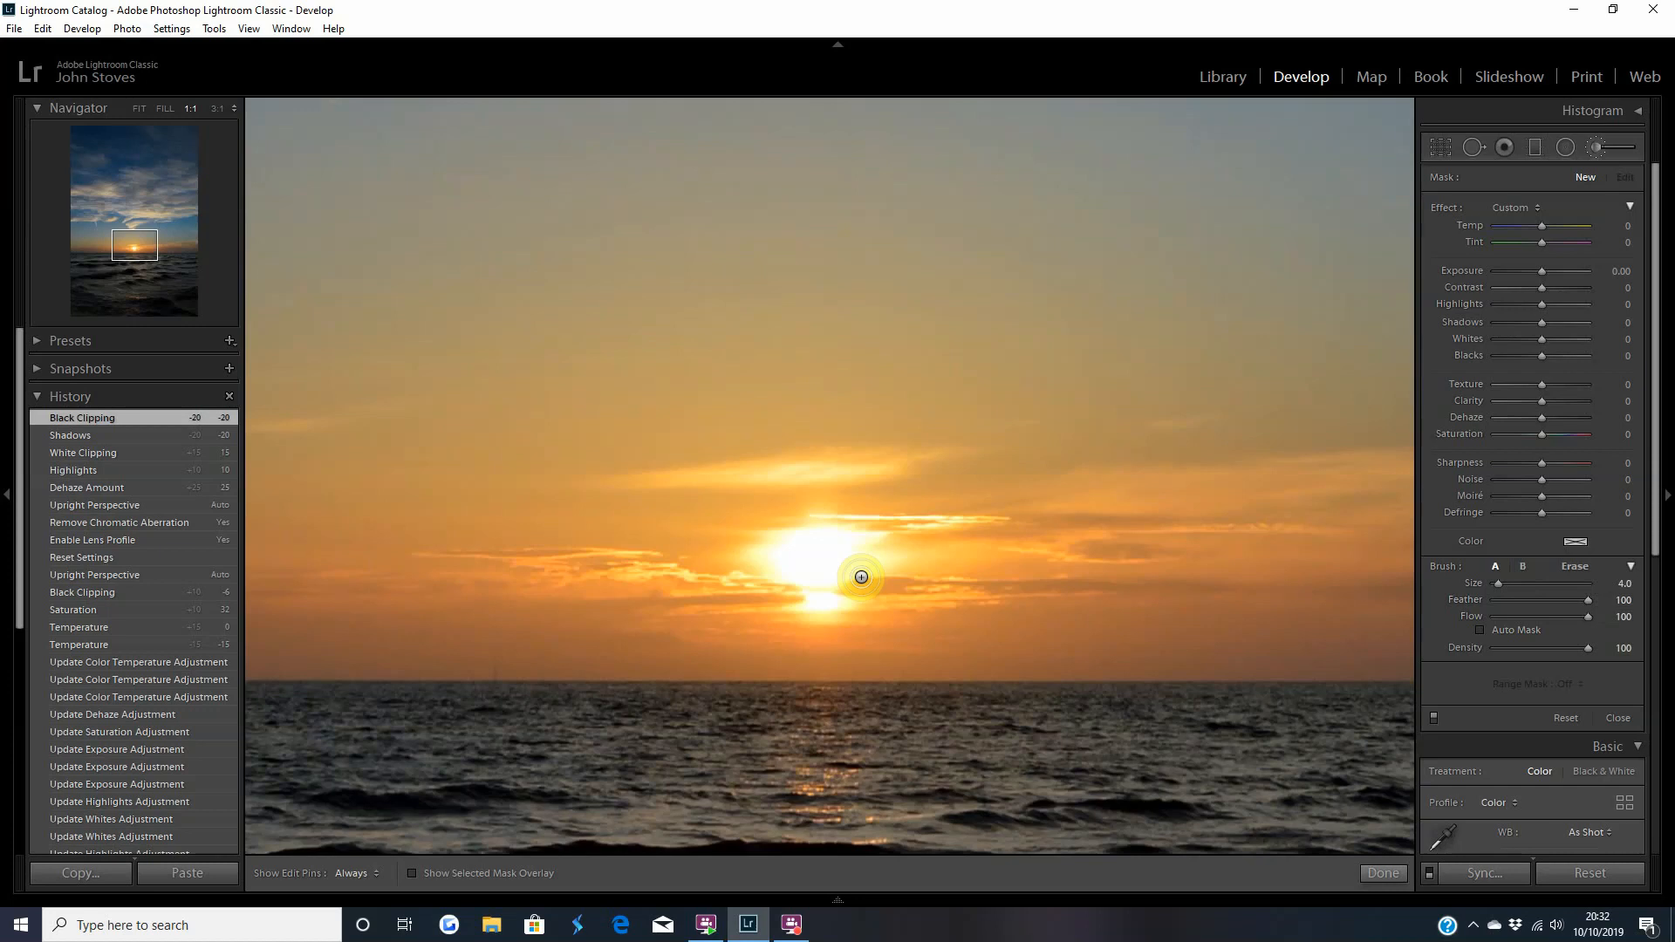
click(414, 874)
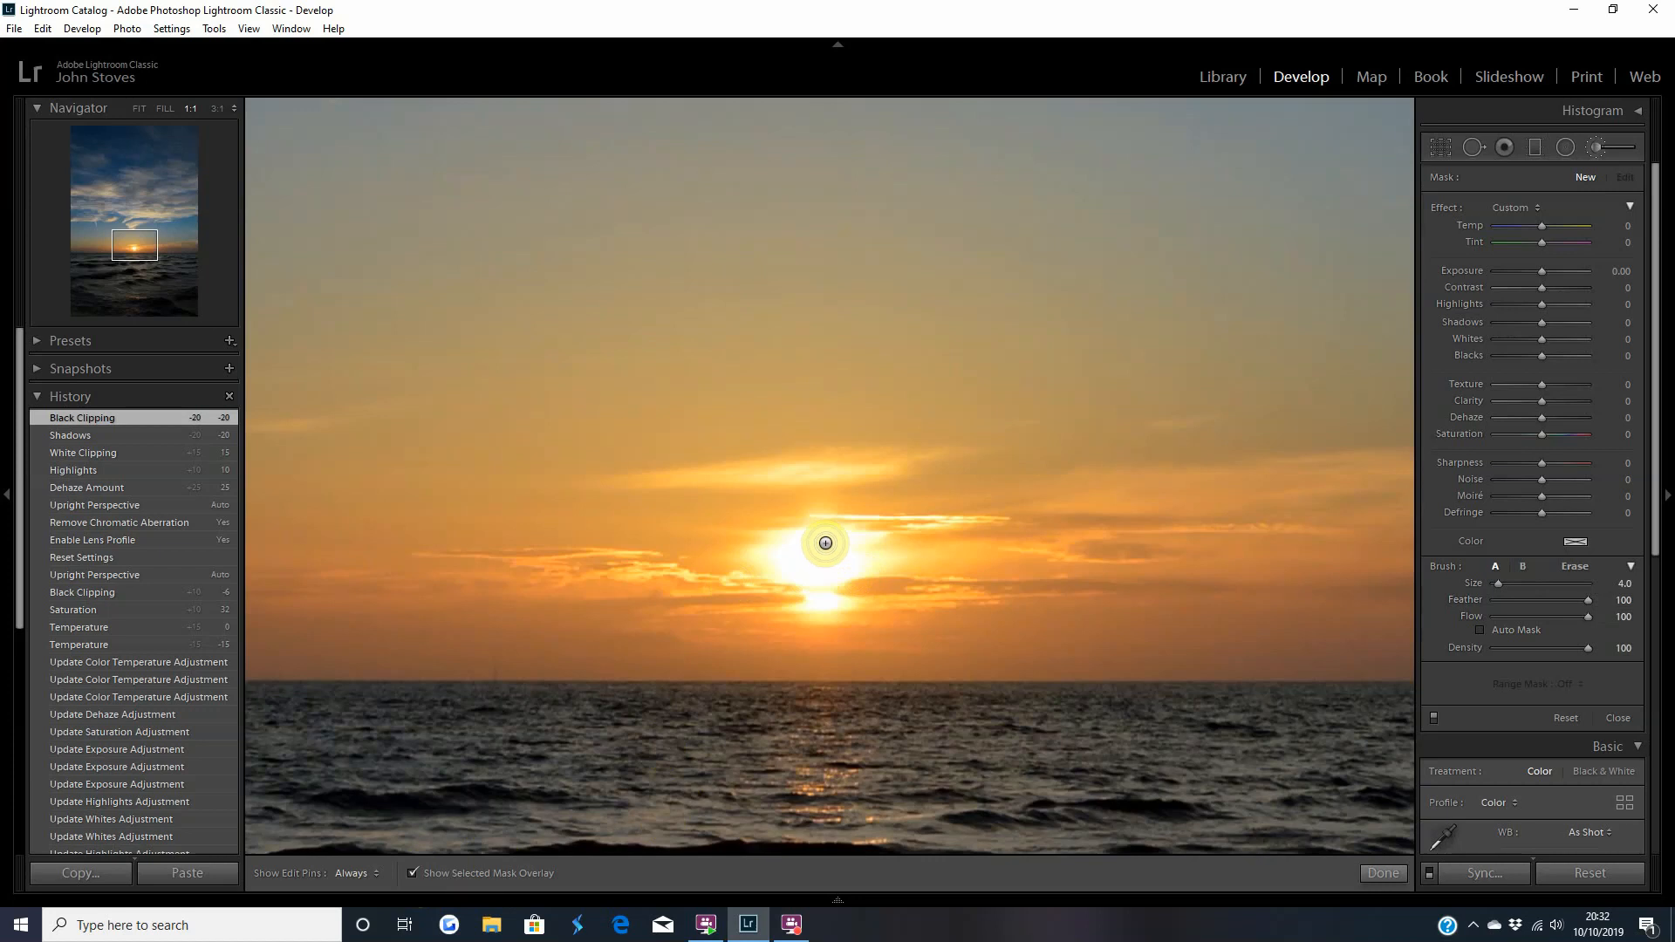
key(h)
mouse_move(814, 540)
mouse_down()
mouse_move(765, 557)
mouse_move(836, 605)
mouse_move(862, 538)
mouse_move(816, 537)
mouse_move(848, 569)
mouse_move(836, 579)
mouse_move(792, 562)
mouse_move(873, 567)
mouse_move(842, 565)
mouse_move(871, 547)
mouse_move(839, 549)
mouse_move(812, 609)
mouse_move(832, 605)
mouse_move(818, 583)
mouse_move(755, 563)
mouse_move(817, 535)
mouse_move(896, 564)
mouse_move(830, 592)
mouse_up()
scroll(831, 598, down, 3)
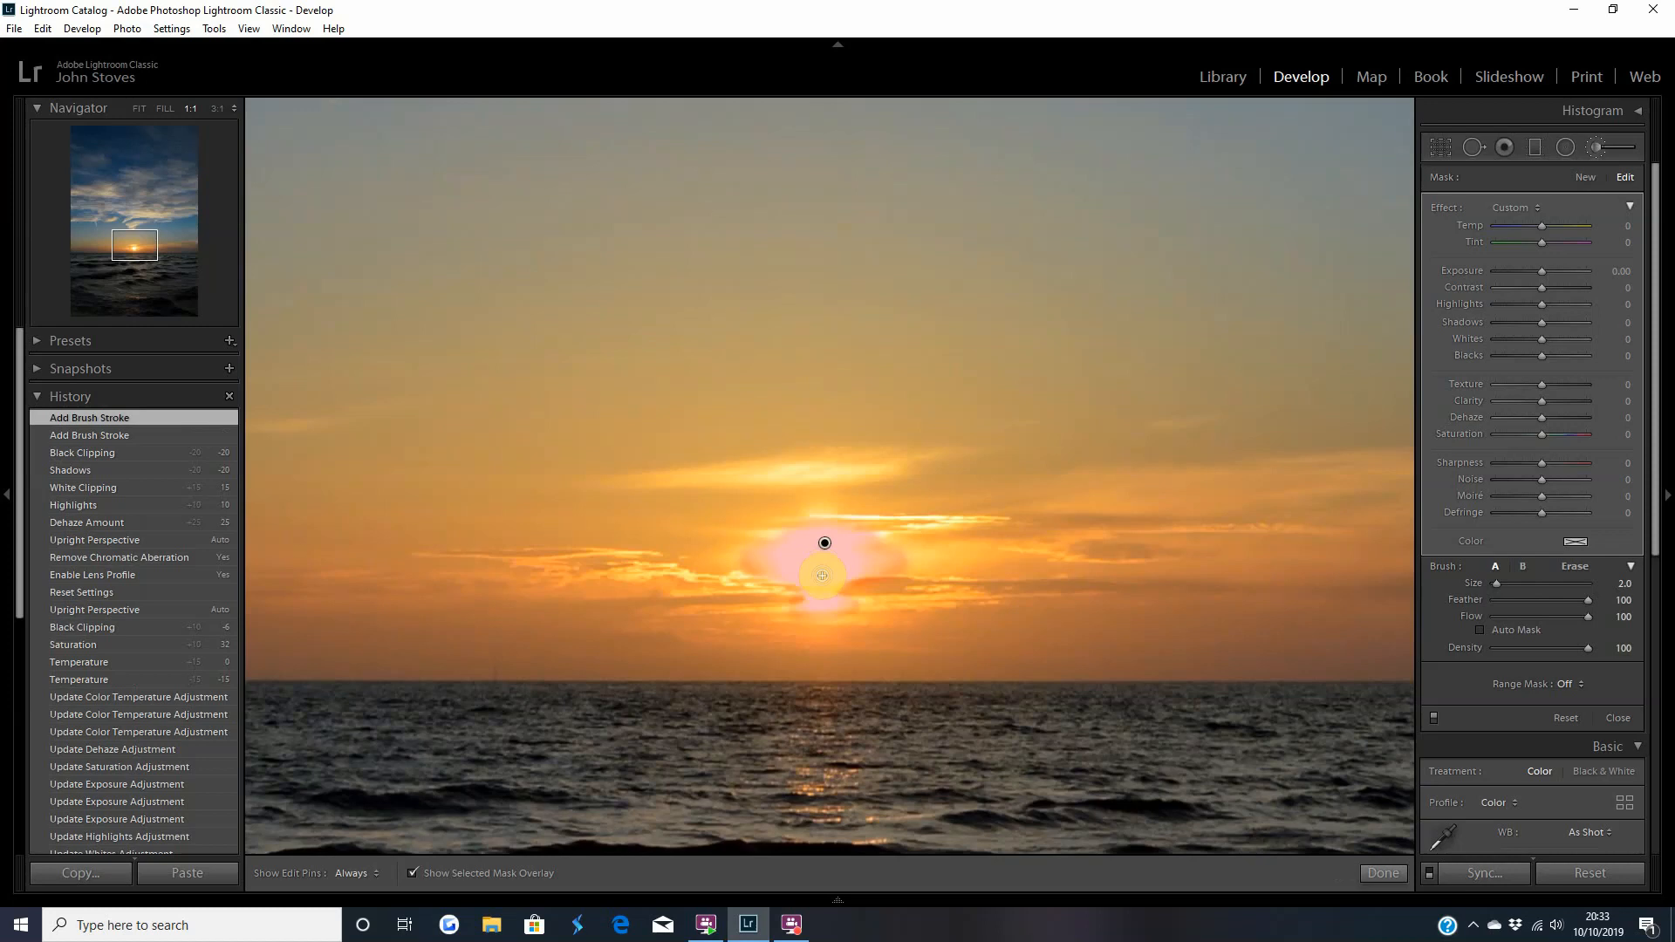
click(413, 872)
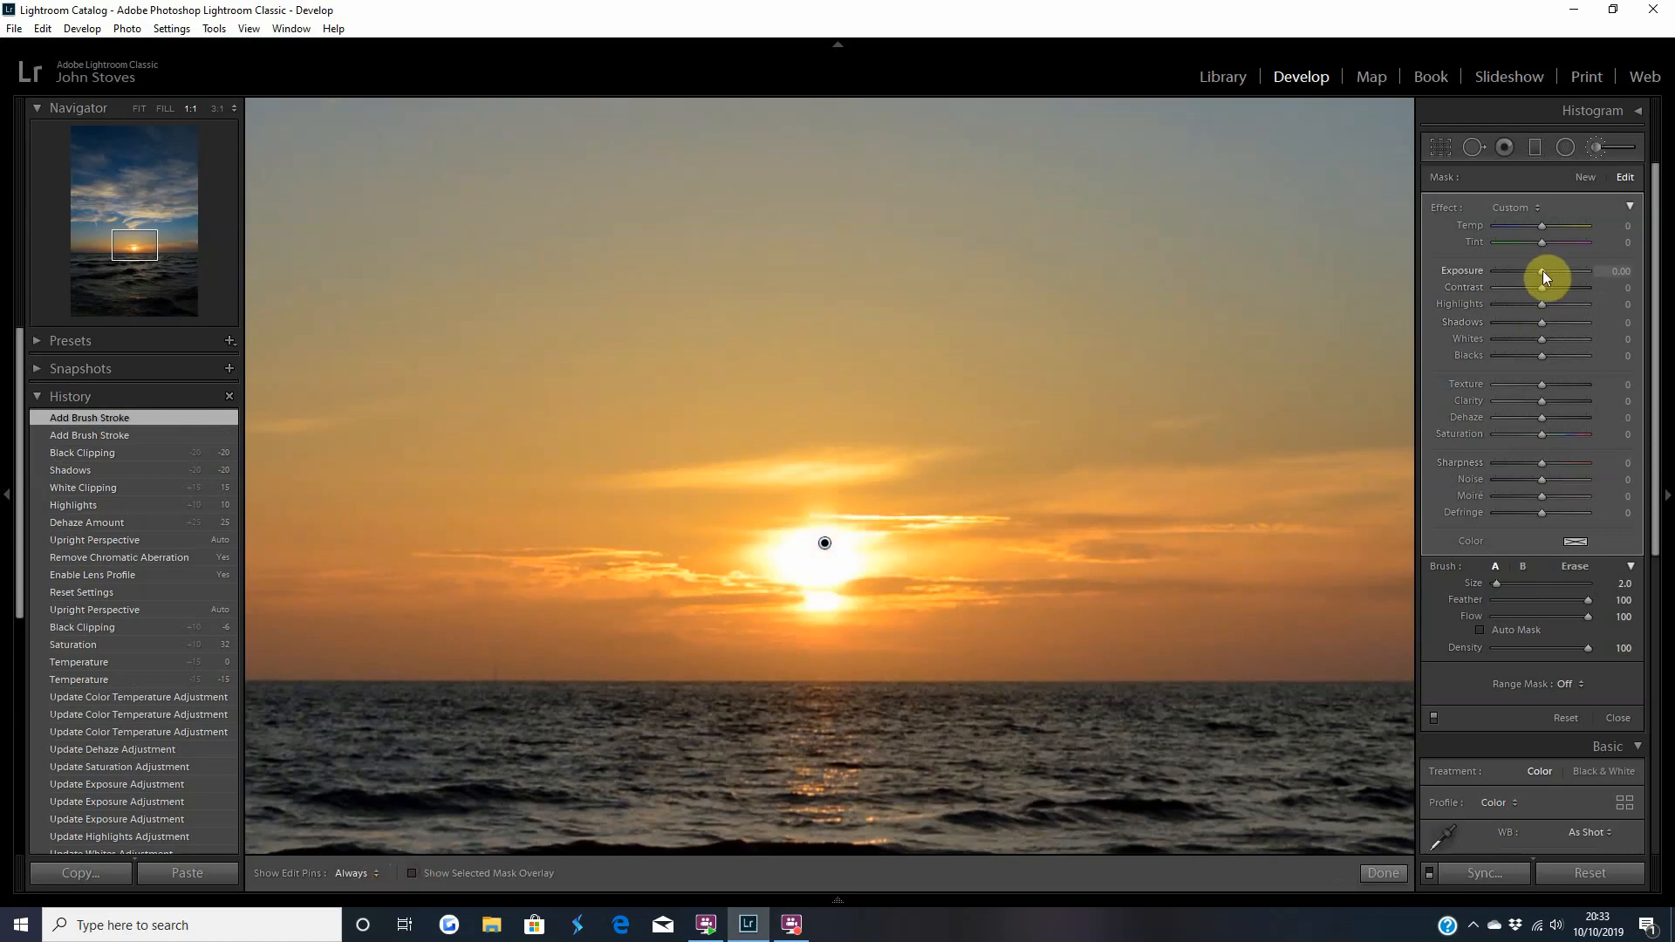
Set the sun mask's Exposure to −0.50, Highlights to −18, Whites to −5 and Dehaze to 6.
scroll(1541, 274, down, 9)
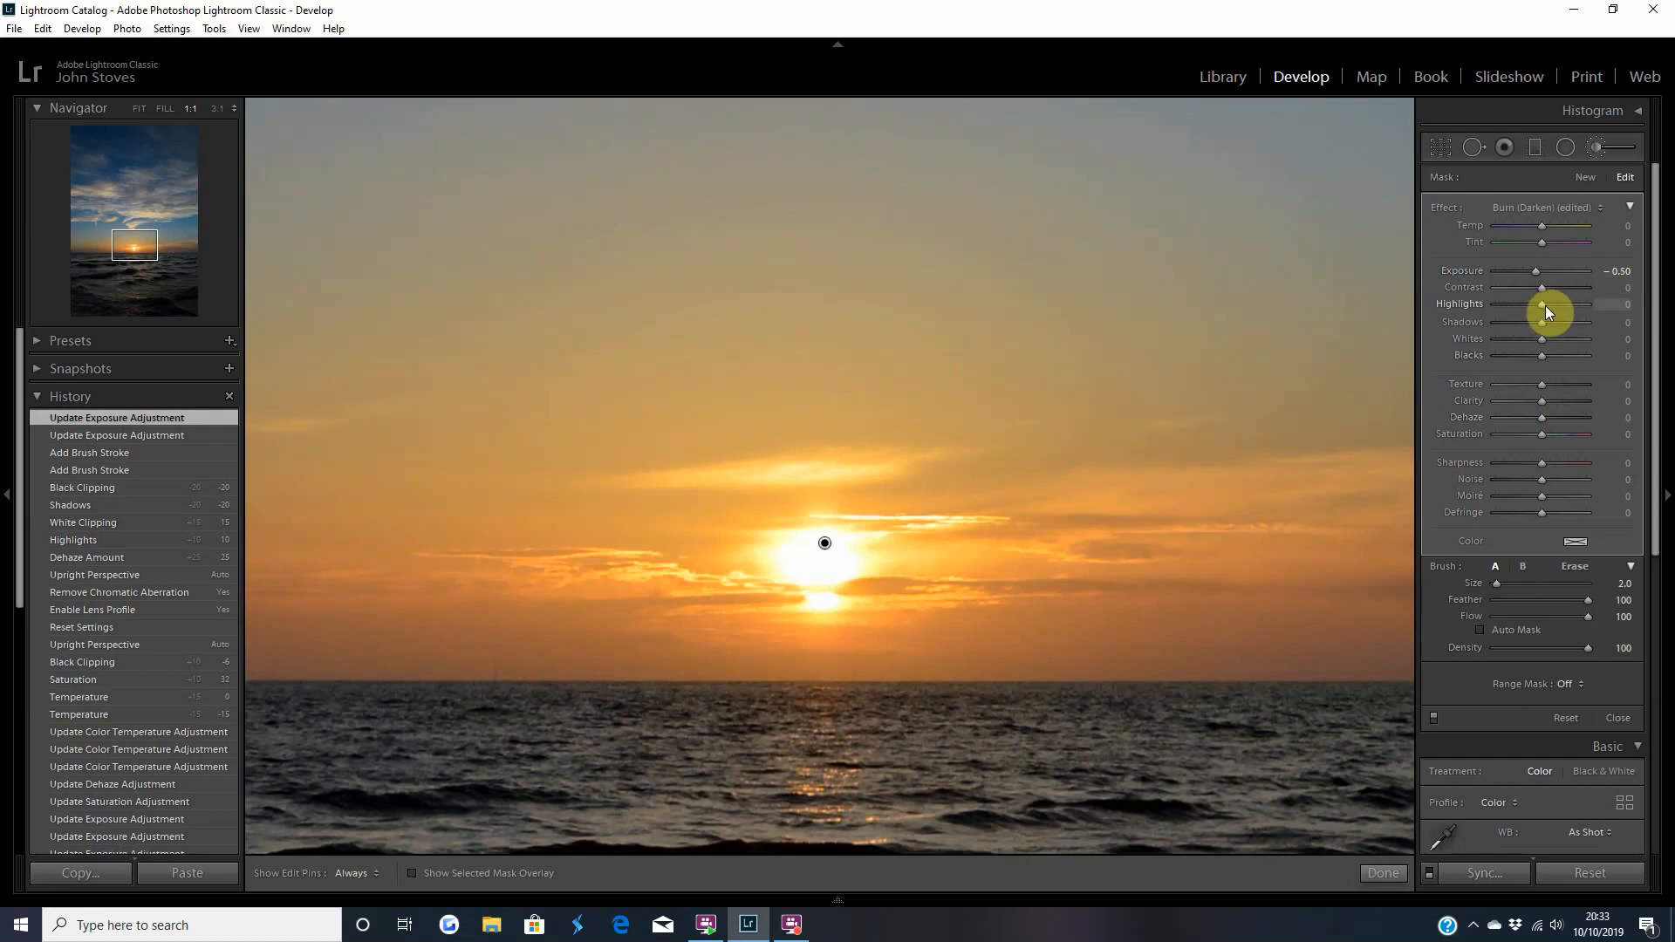
scroll(1546, 305, down, 1)
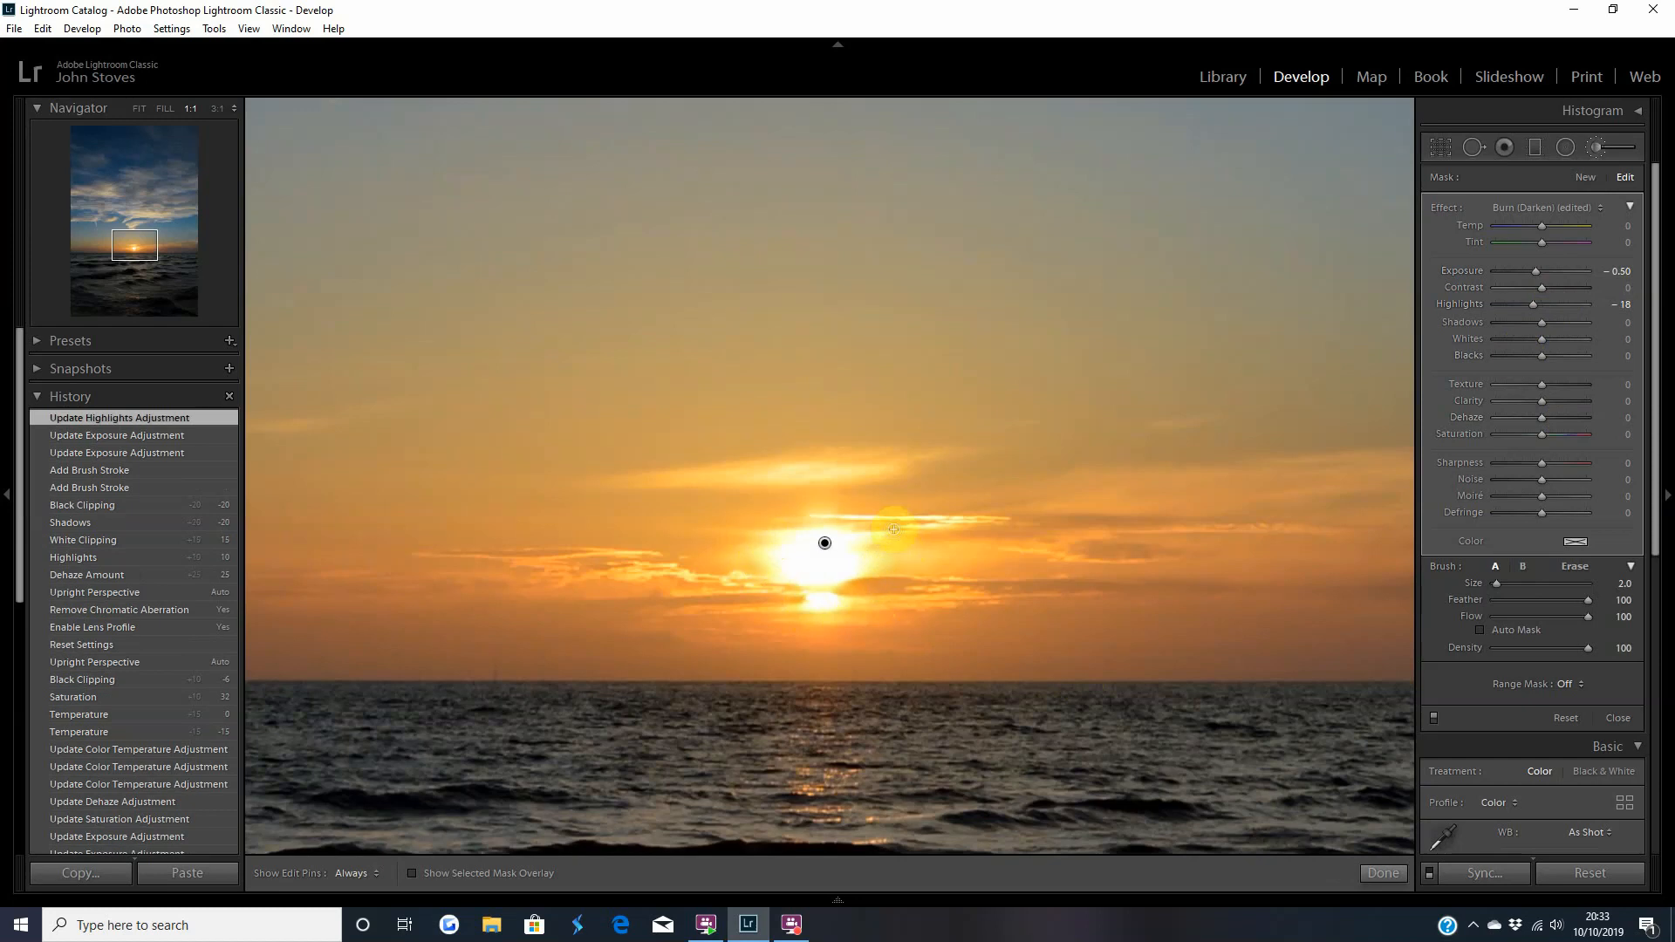
click(1544, 338)
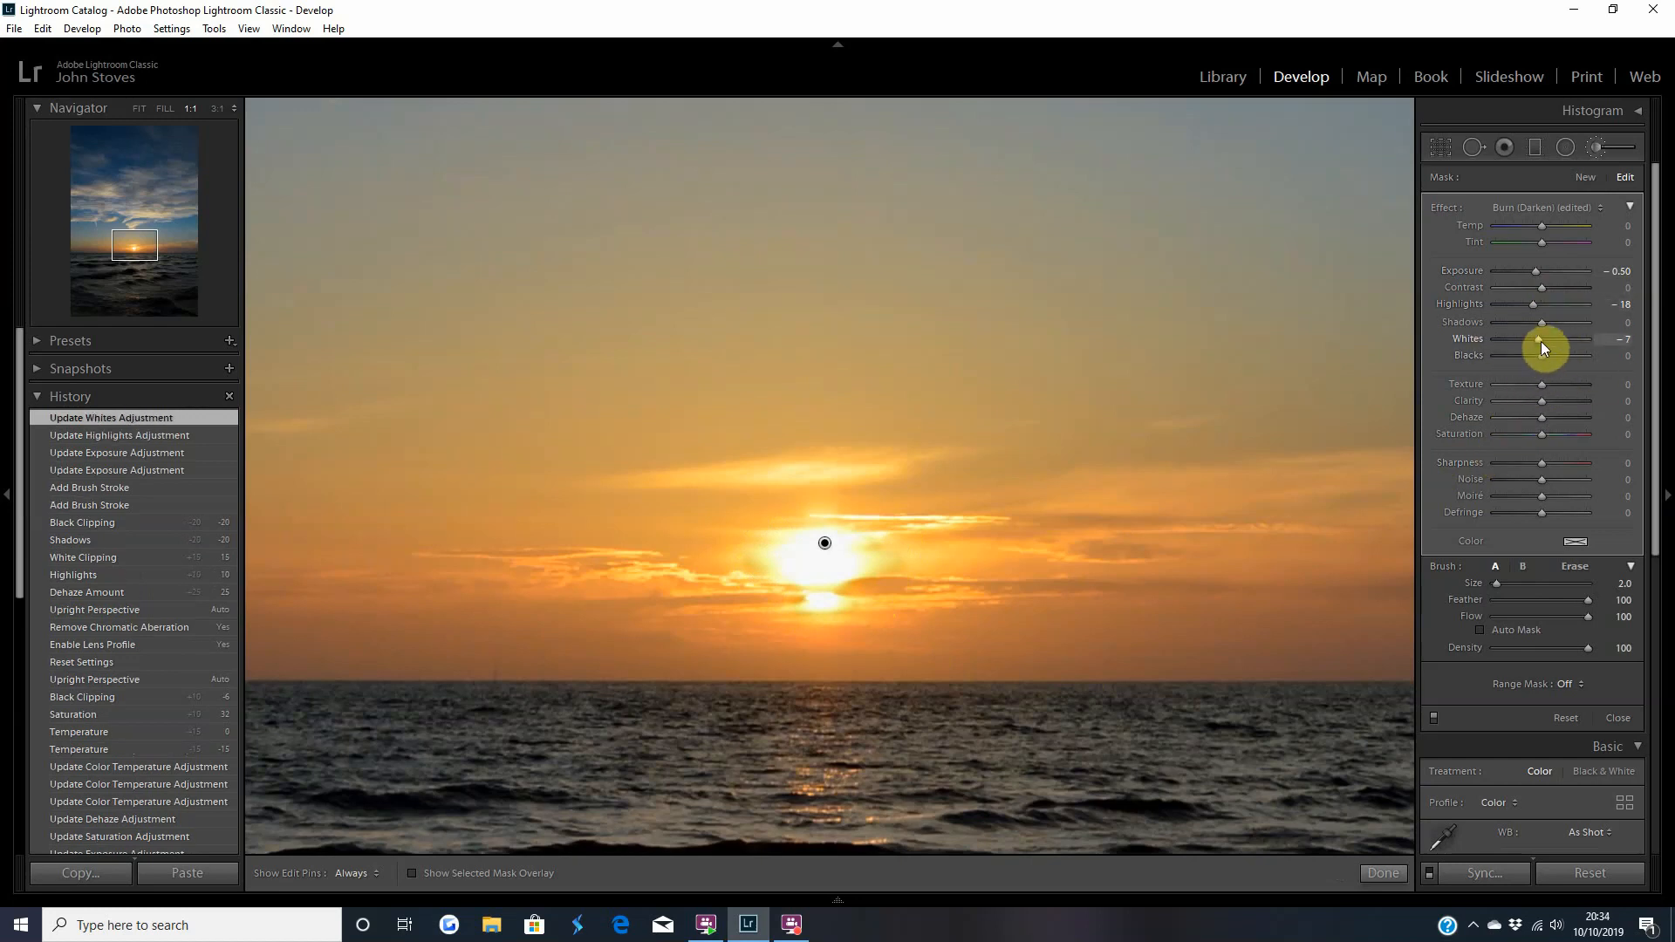
scroll(1541, 342, down, 2)
scroll(1540, 342, up, 3)
mouse_move(1540, 342)
mouse_down()
mouse_move(1516, 343)
mouse_move(1563, 342)
mouse_move(1544, 347)
mouse_up()
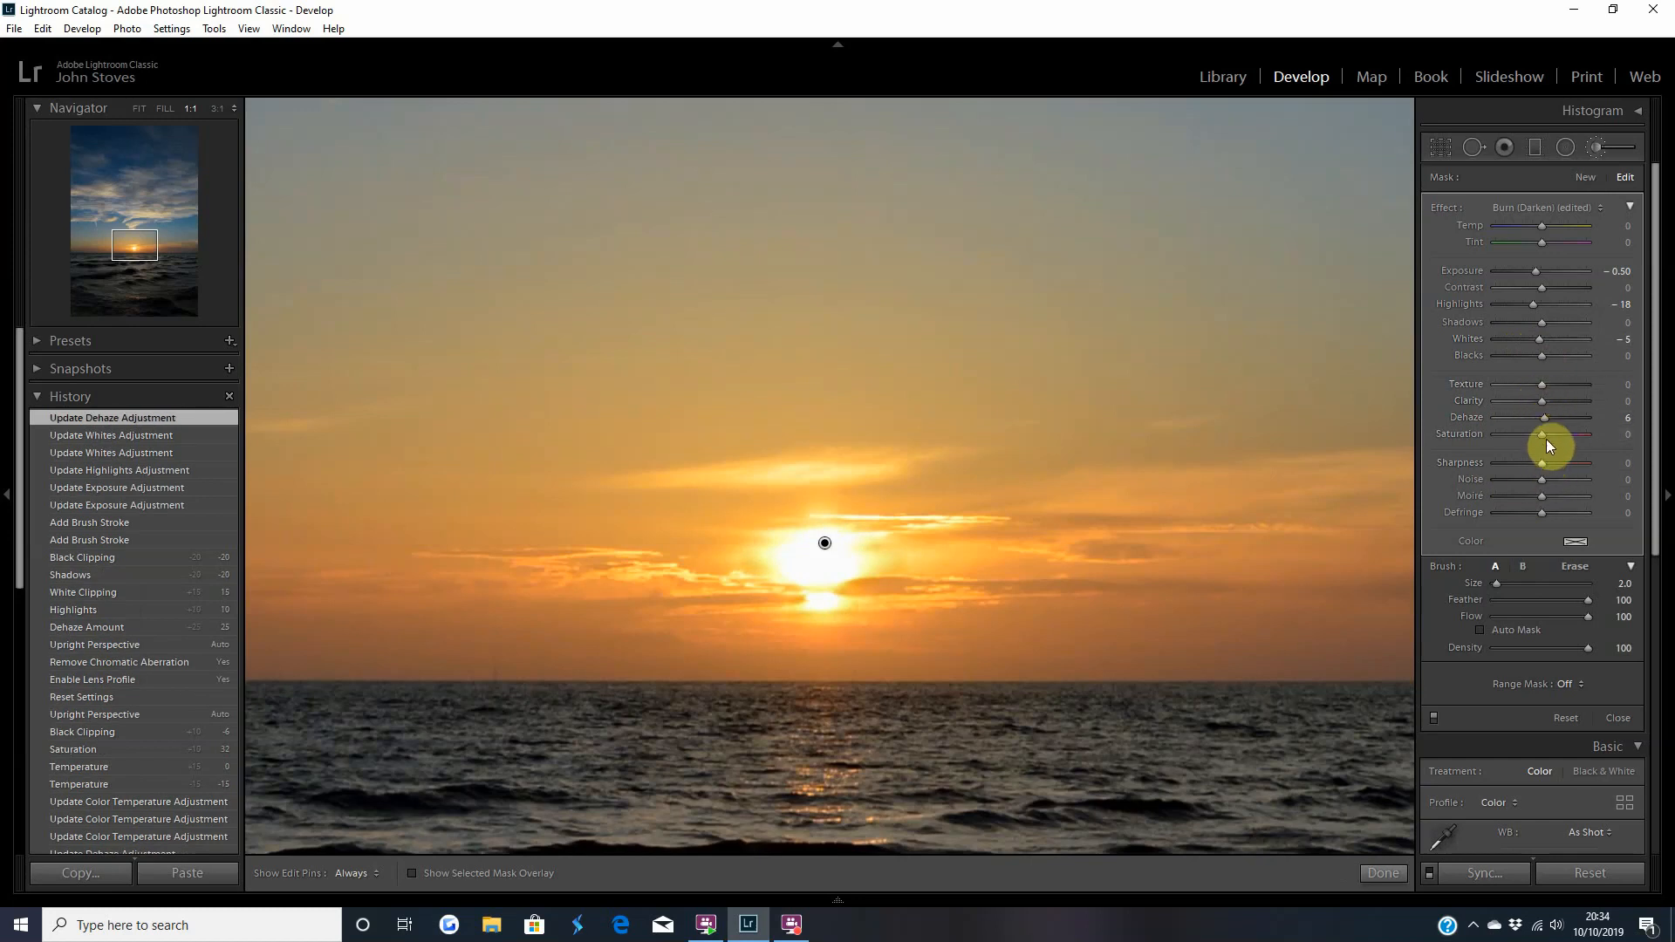
Set the sun mask's Saturation to 16 and Temp to 45, and finish the brush adjustment.
mouse_move(1543, 433)
mouse_down()
mouse_move(1469, 439)
mouse_move(1551, 441)
mouse_up()
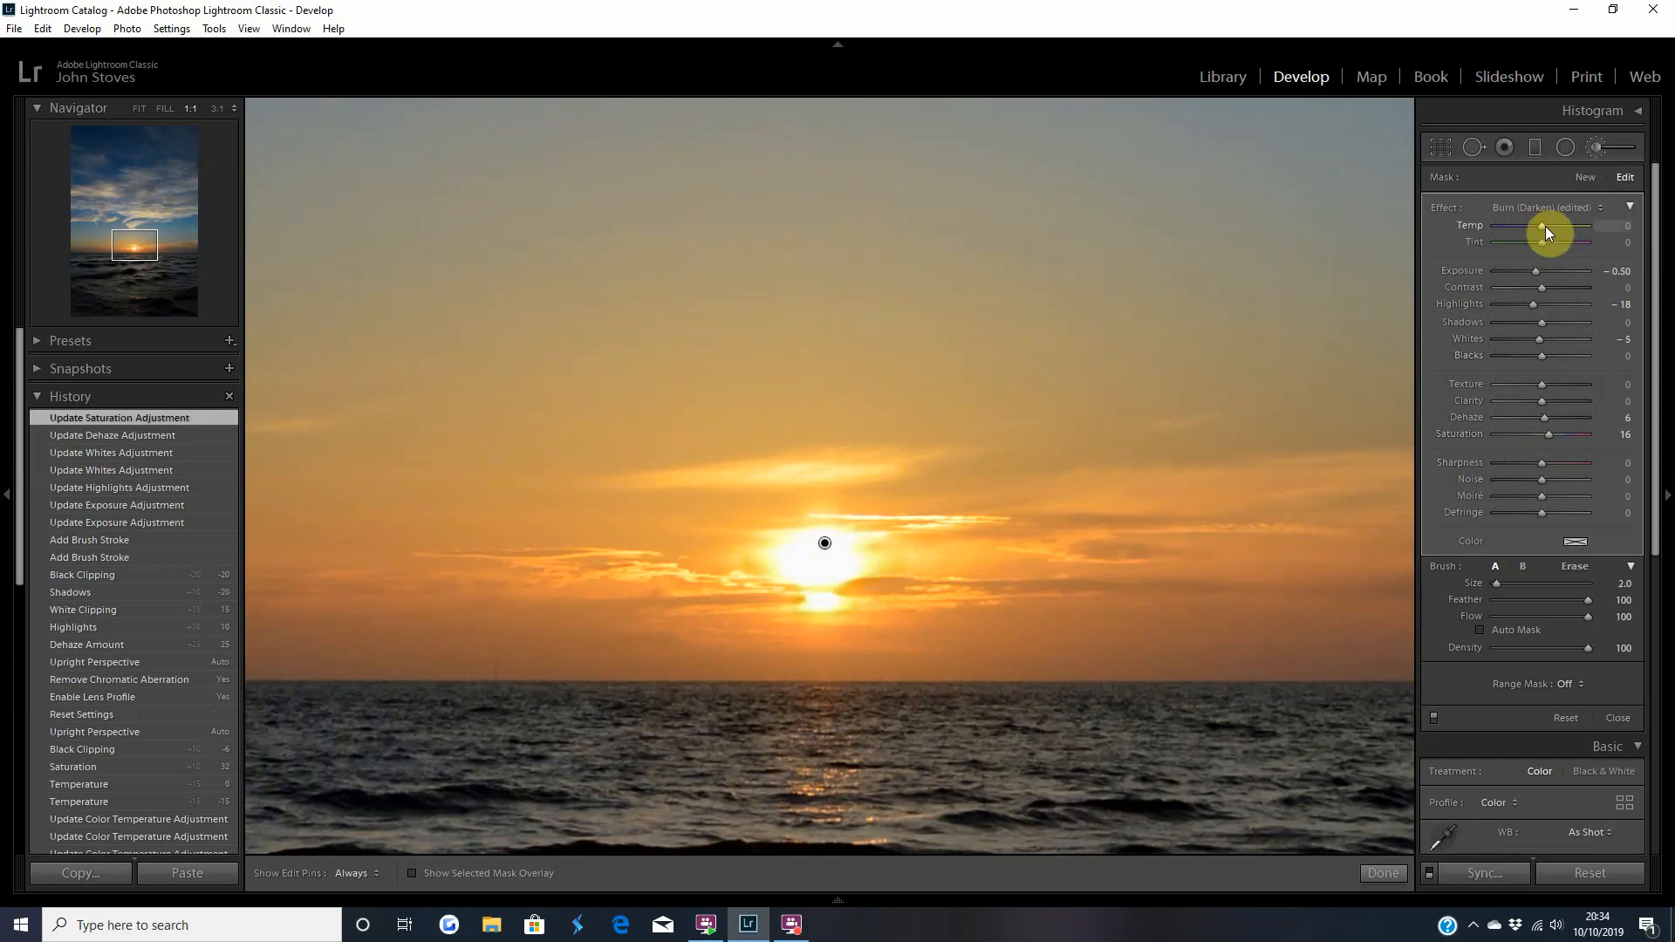
drag(1545, 227, 1490, 226)
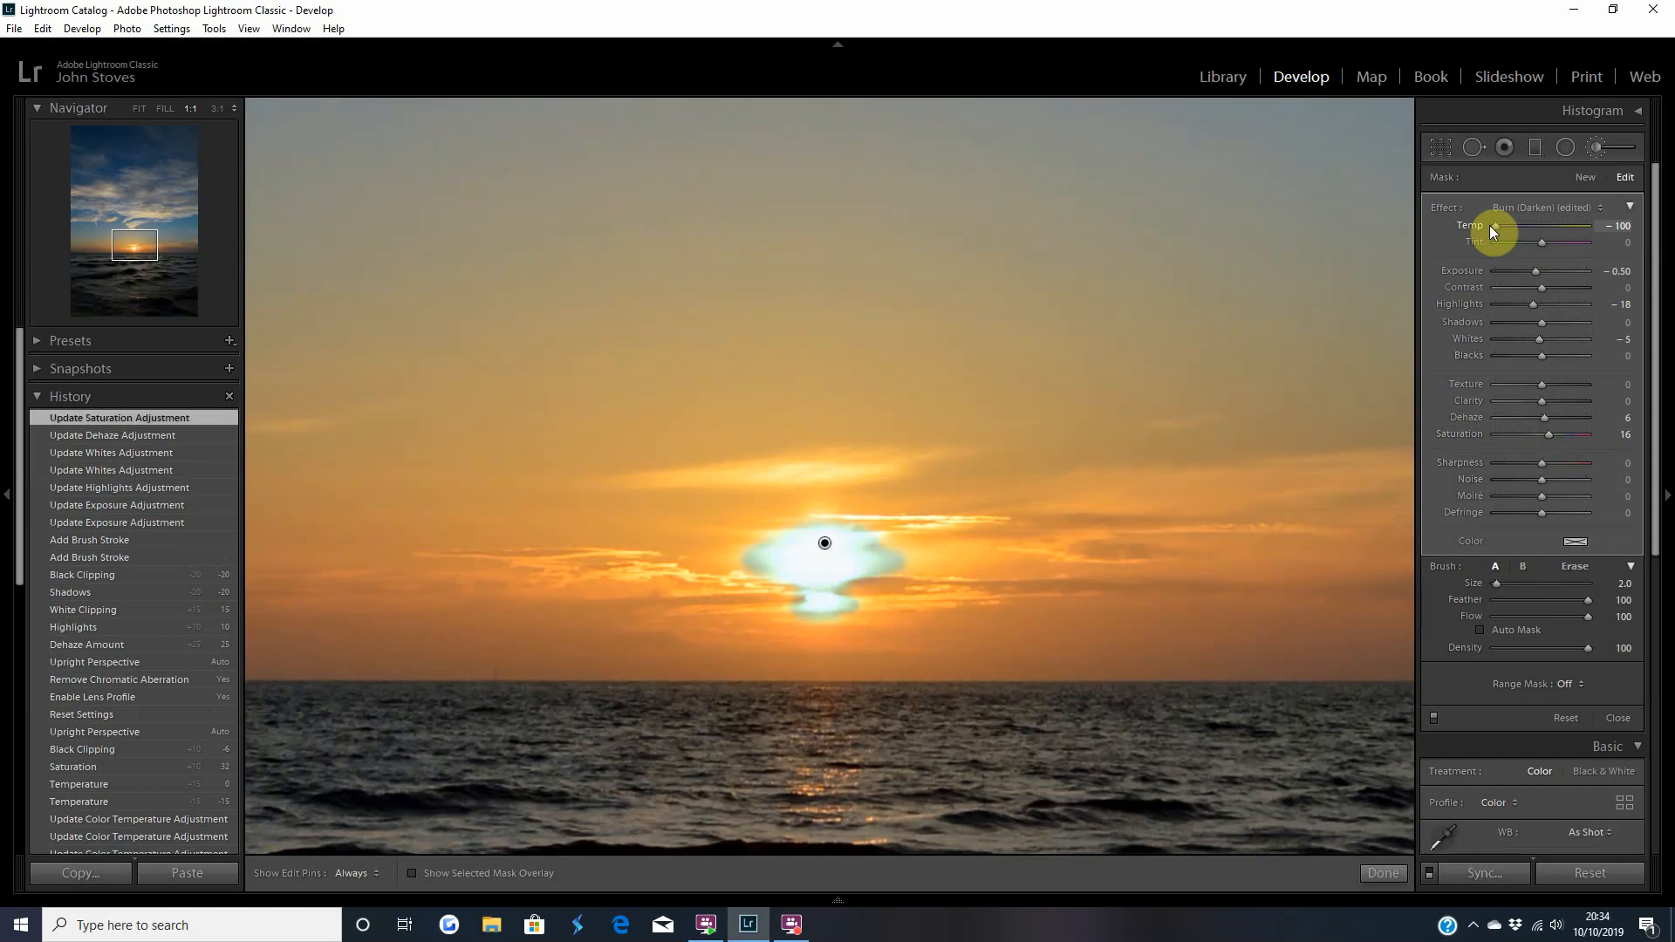
drag(1593, 225, 1606, 226)
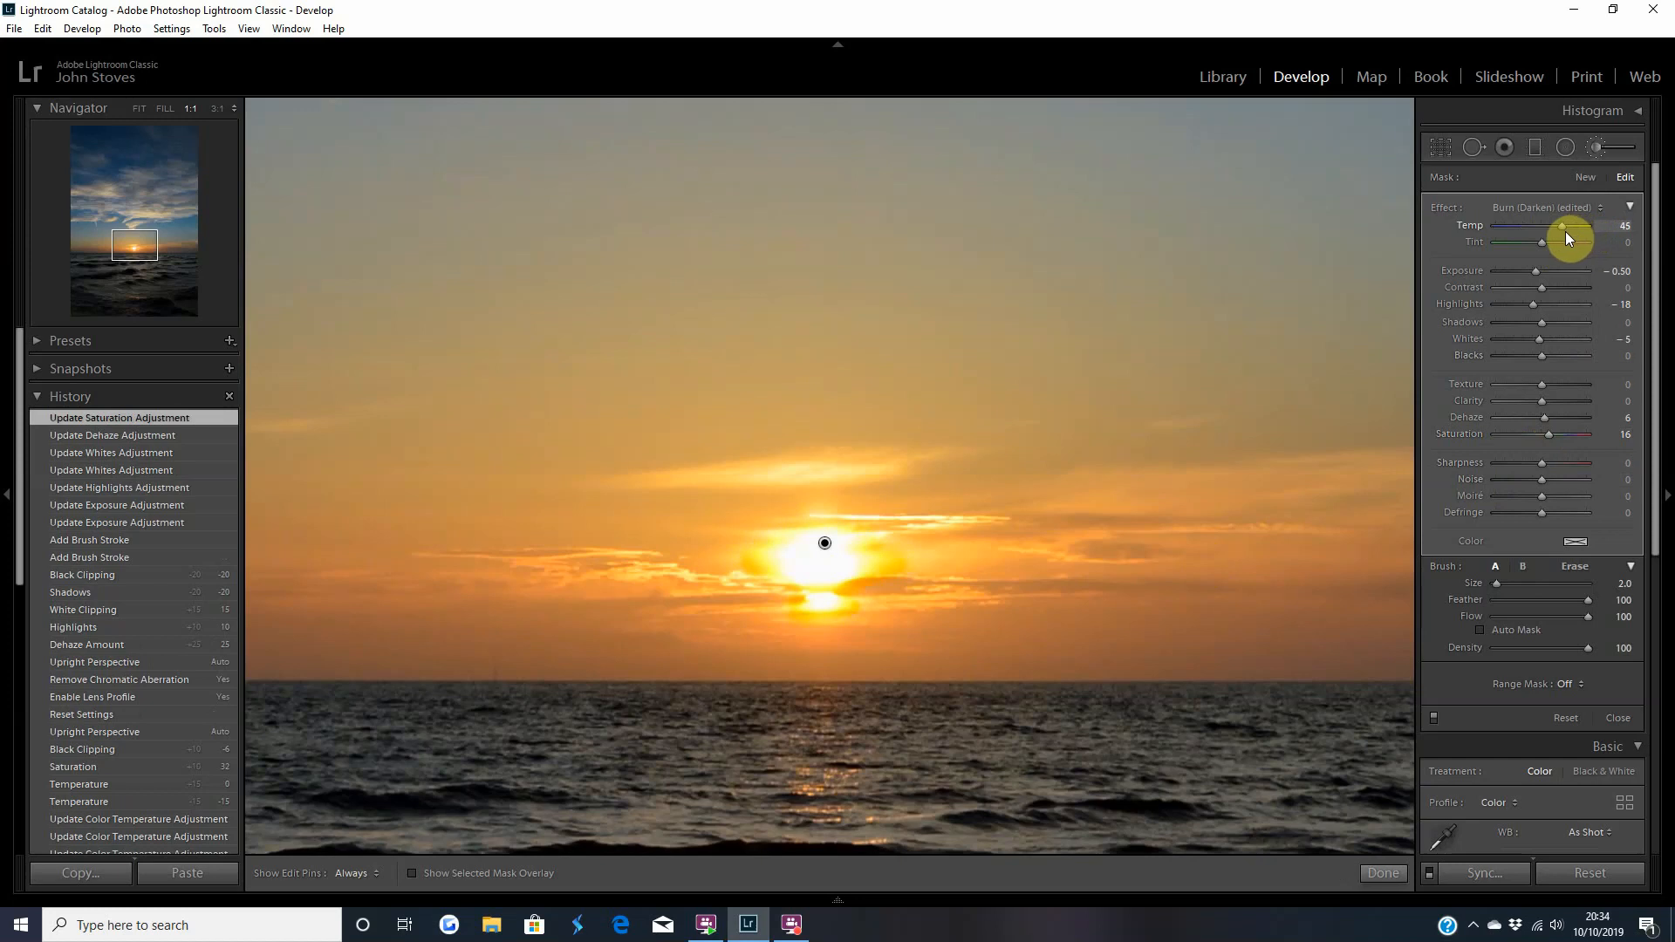
drag(1567, 230, 1566, 230)
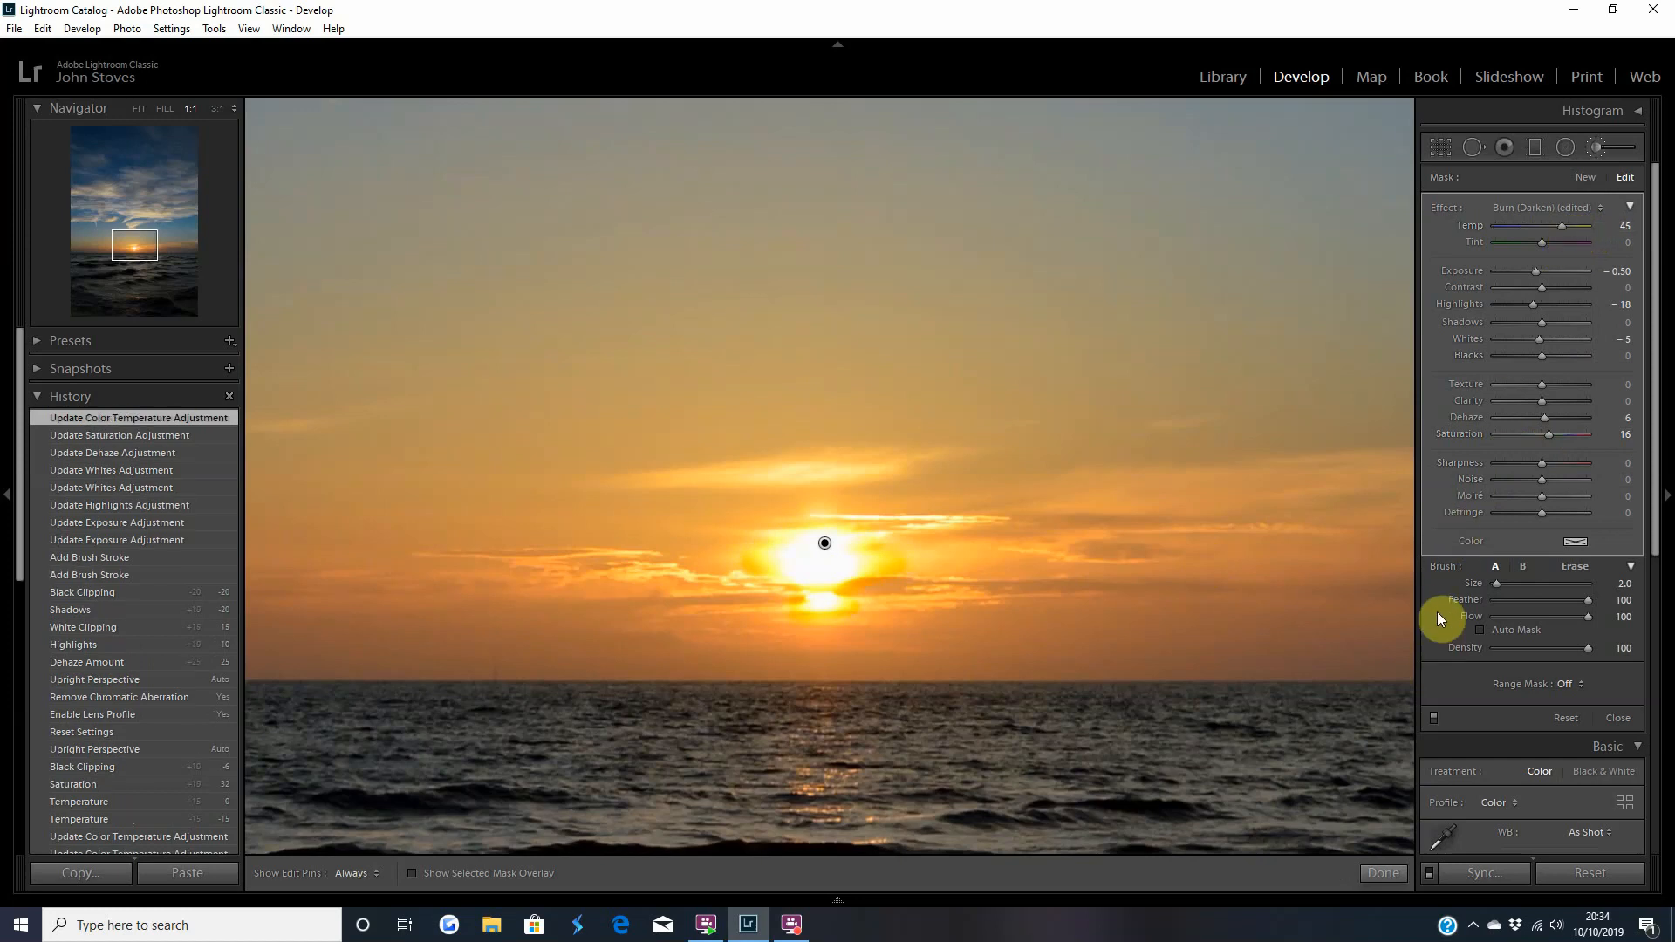
click(1383, 874)
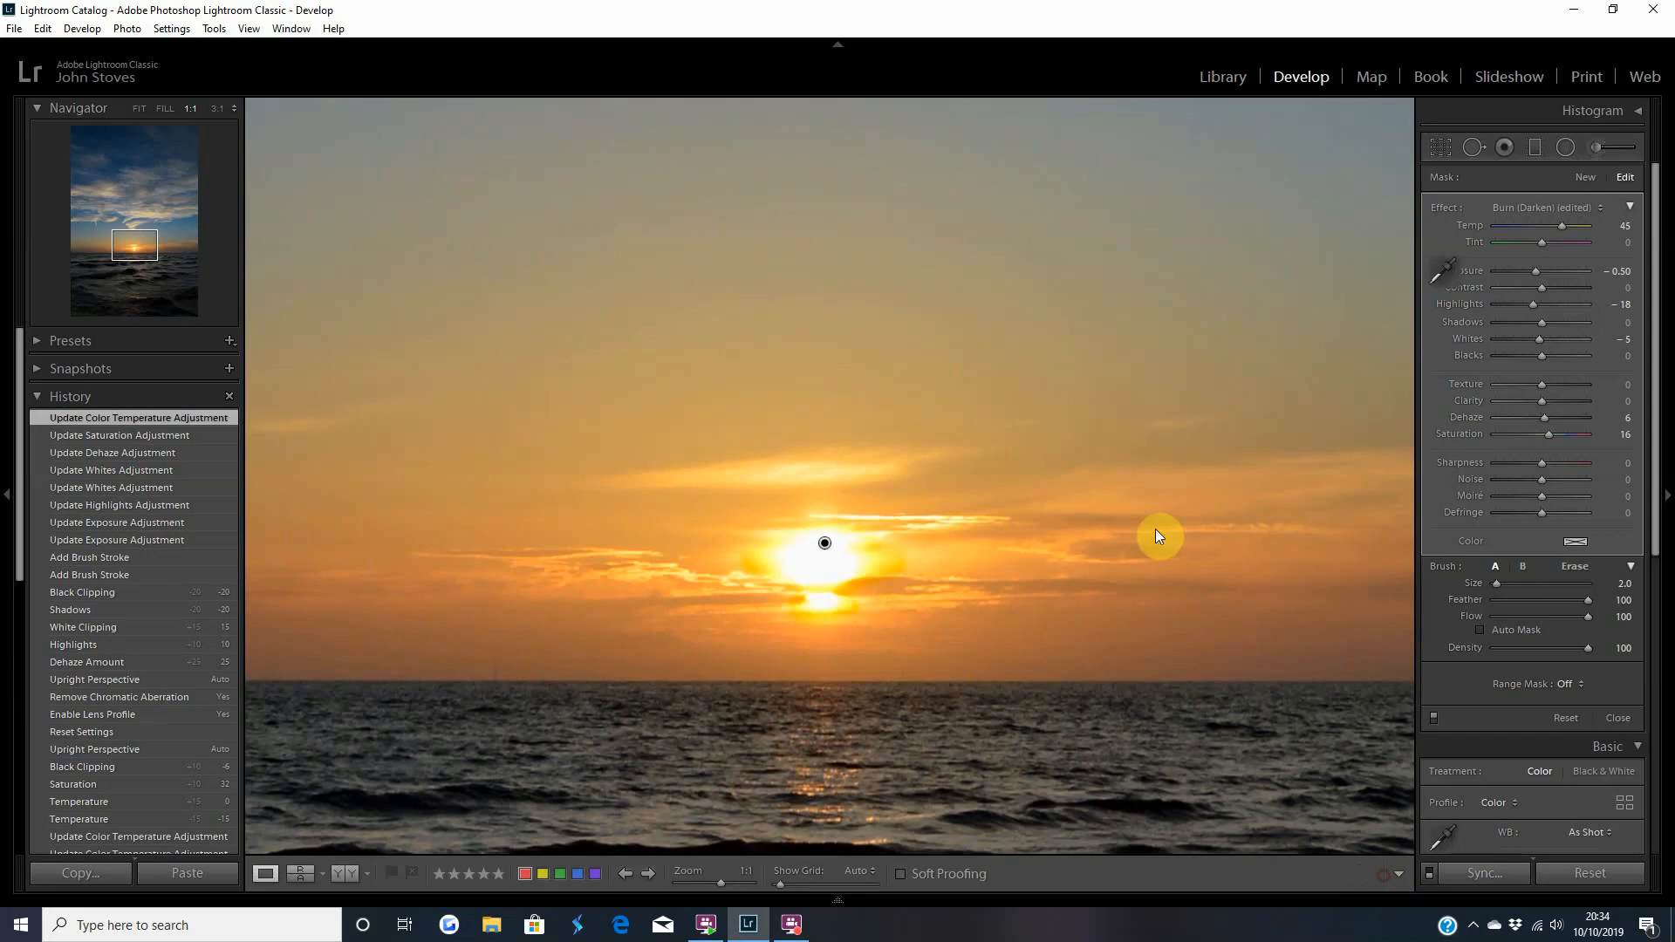
click(1078, 536)
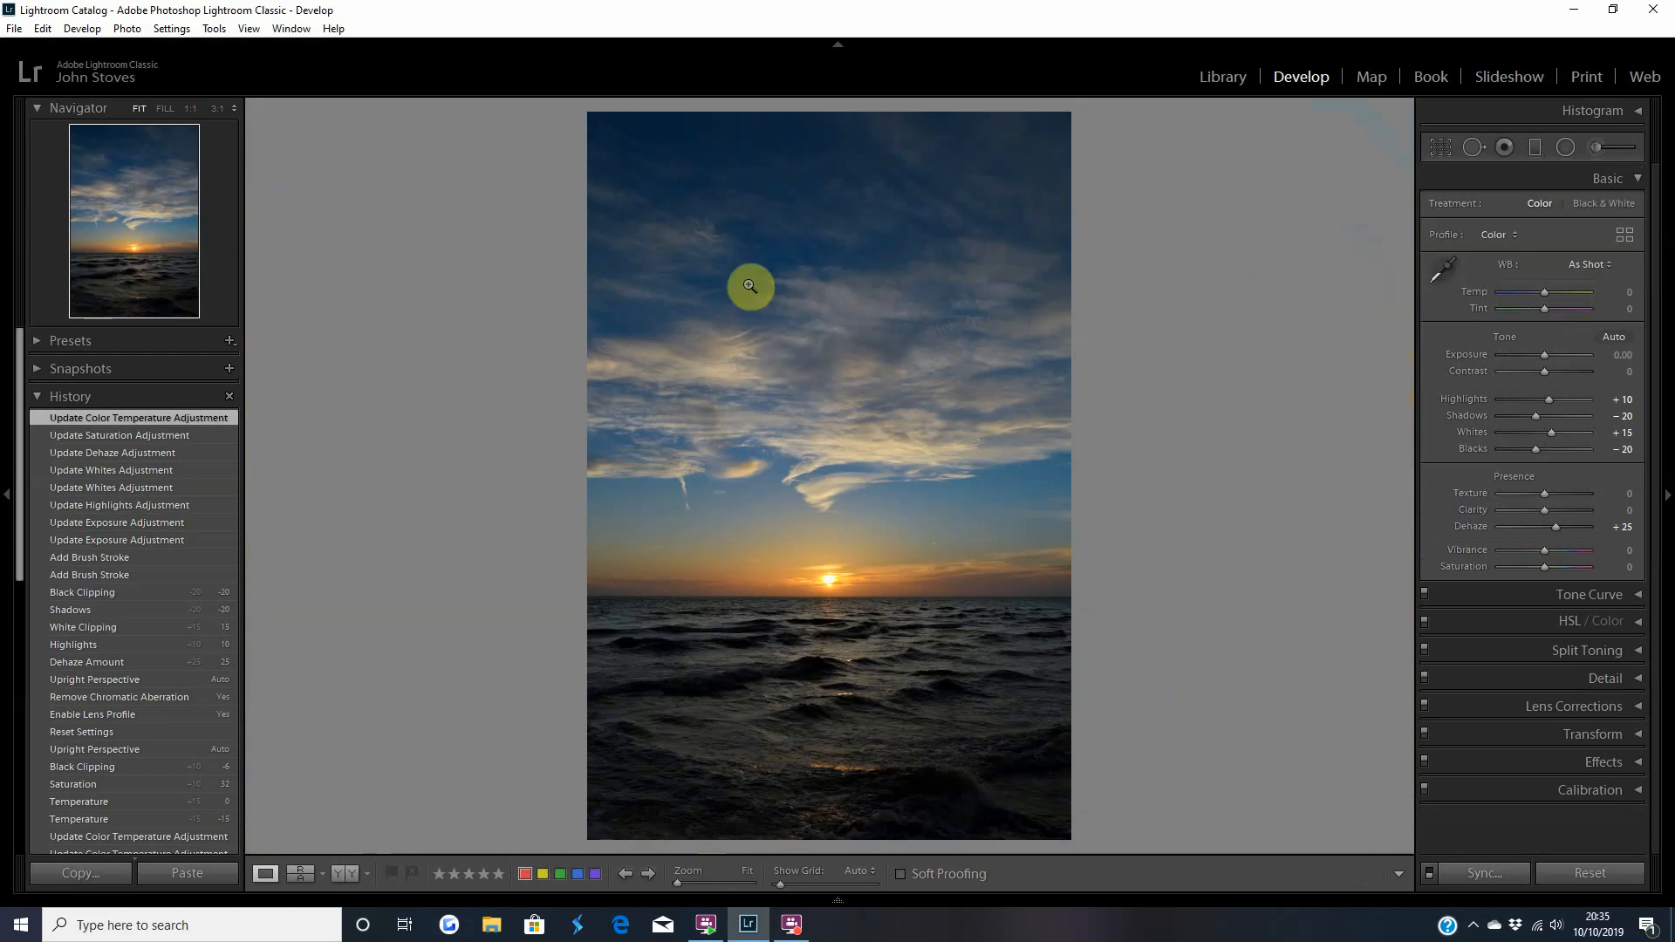
Raise the whole photo's Clarity to +15 and Contrast to +15.
click(1549, 512)
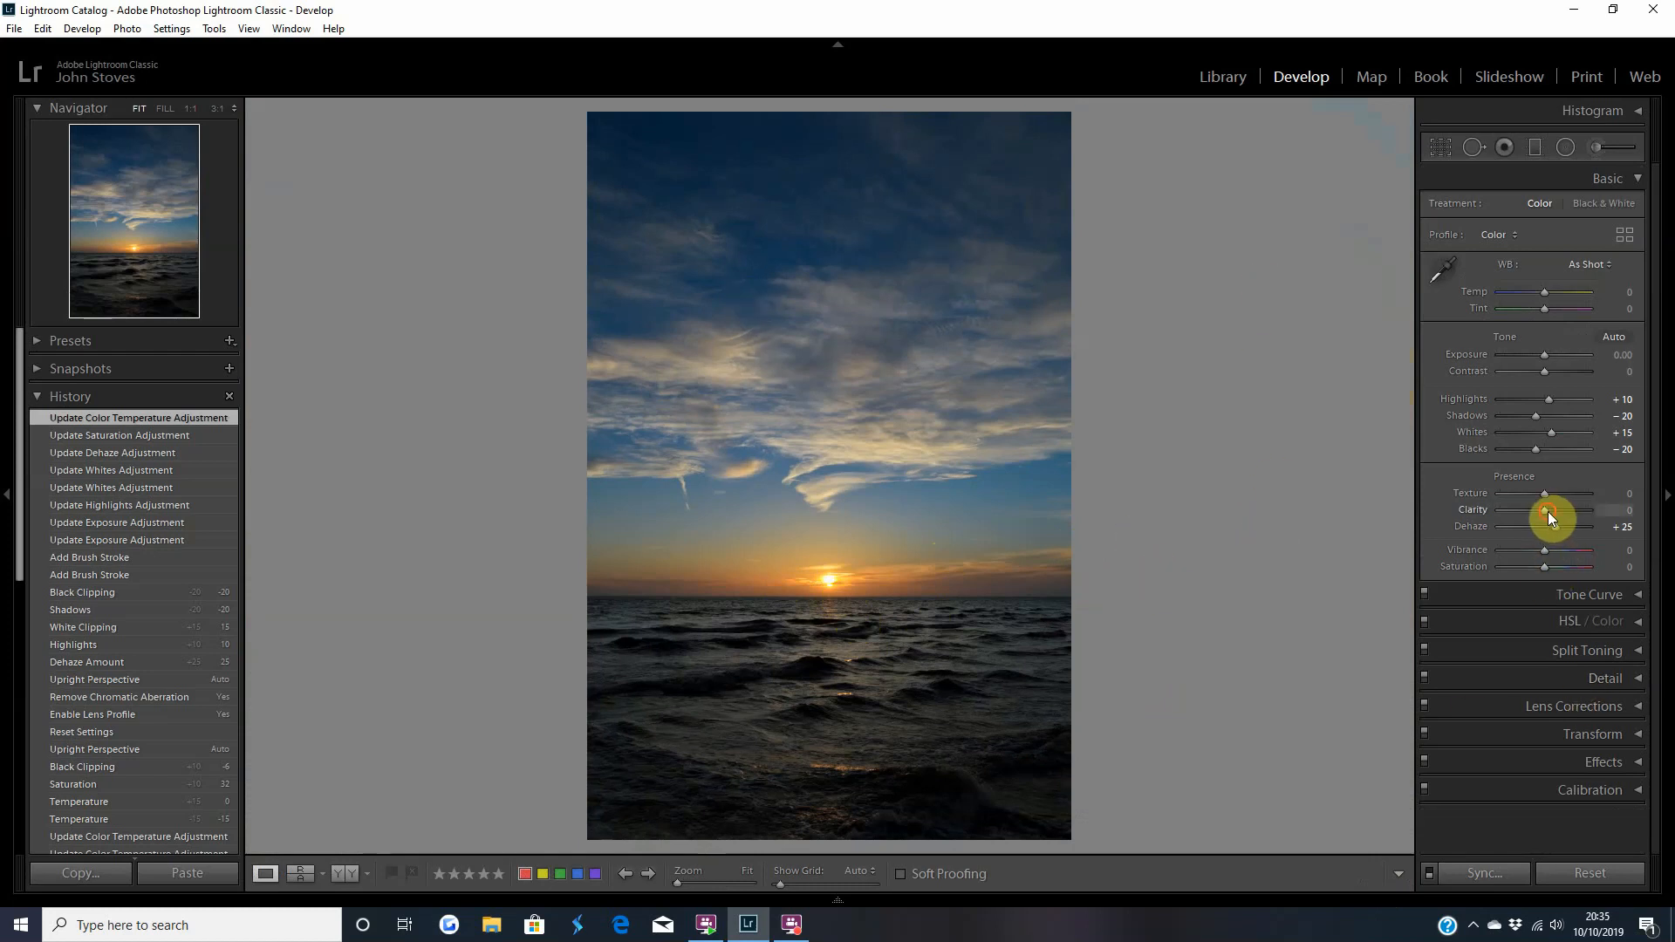
key(Up)
key(Up)
key(Up)
click(1547, 372)
key(Up)
key(Up)
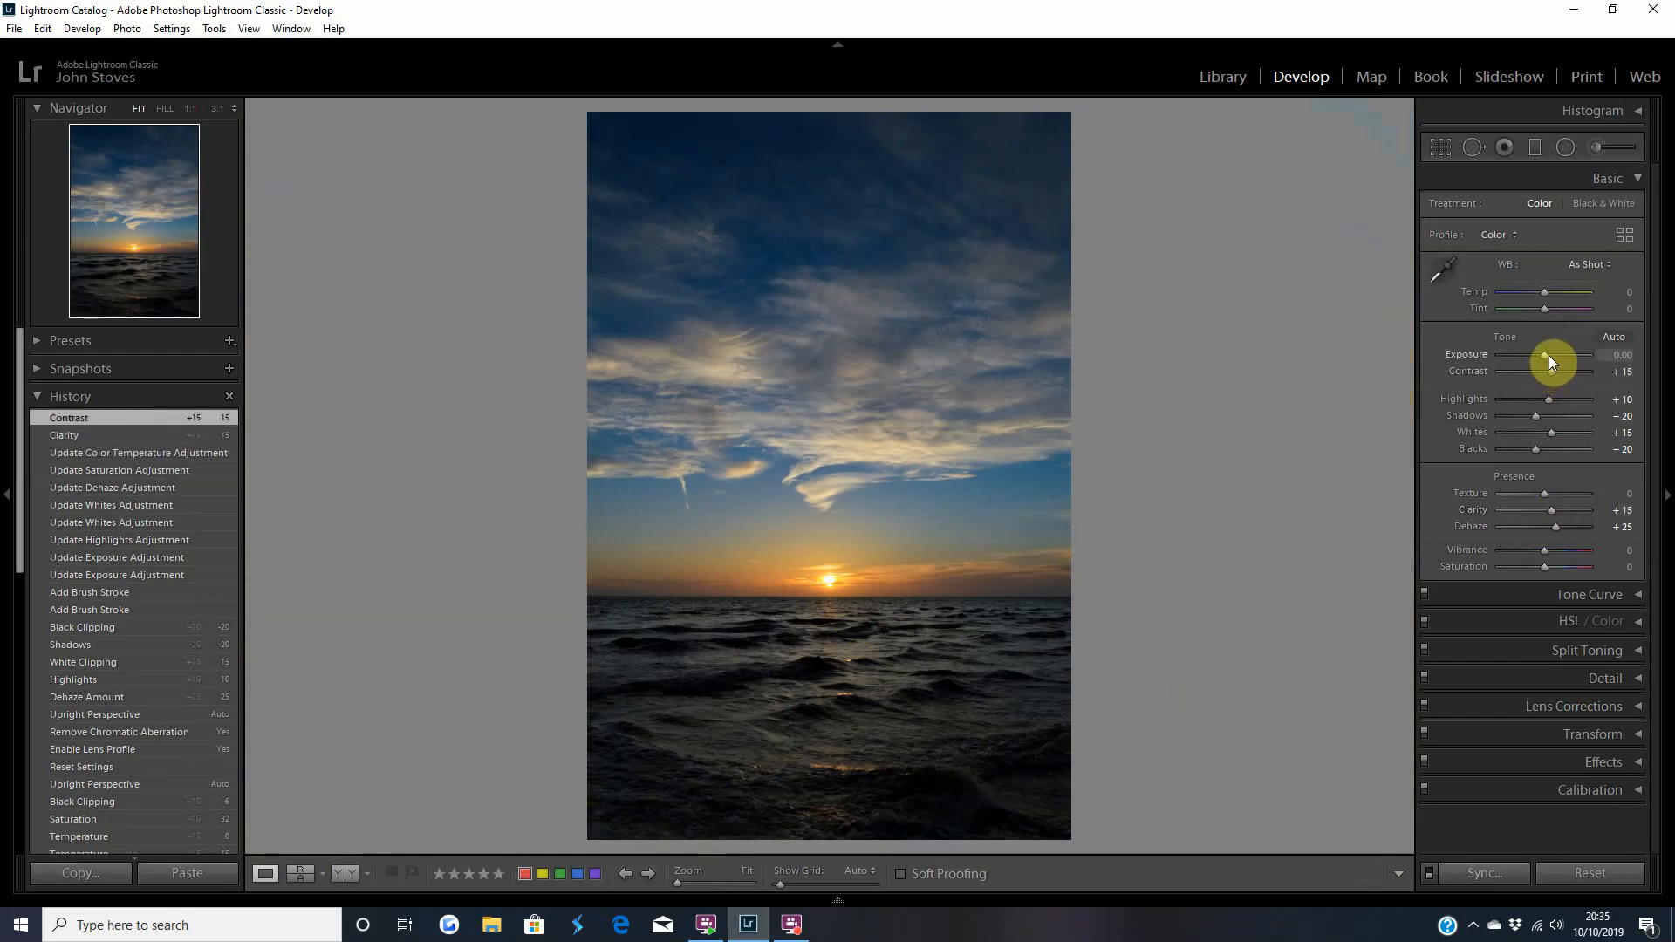
Set the whole photo's Exposure to +0.30, Highlights to −10 and Texture to +10.
key(Up)
key(Up)
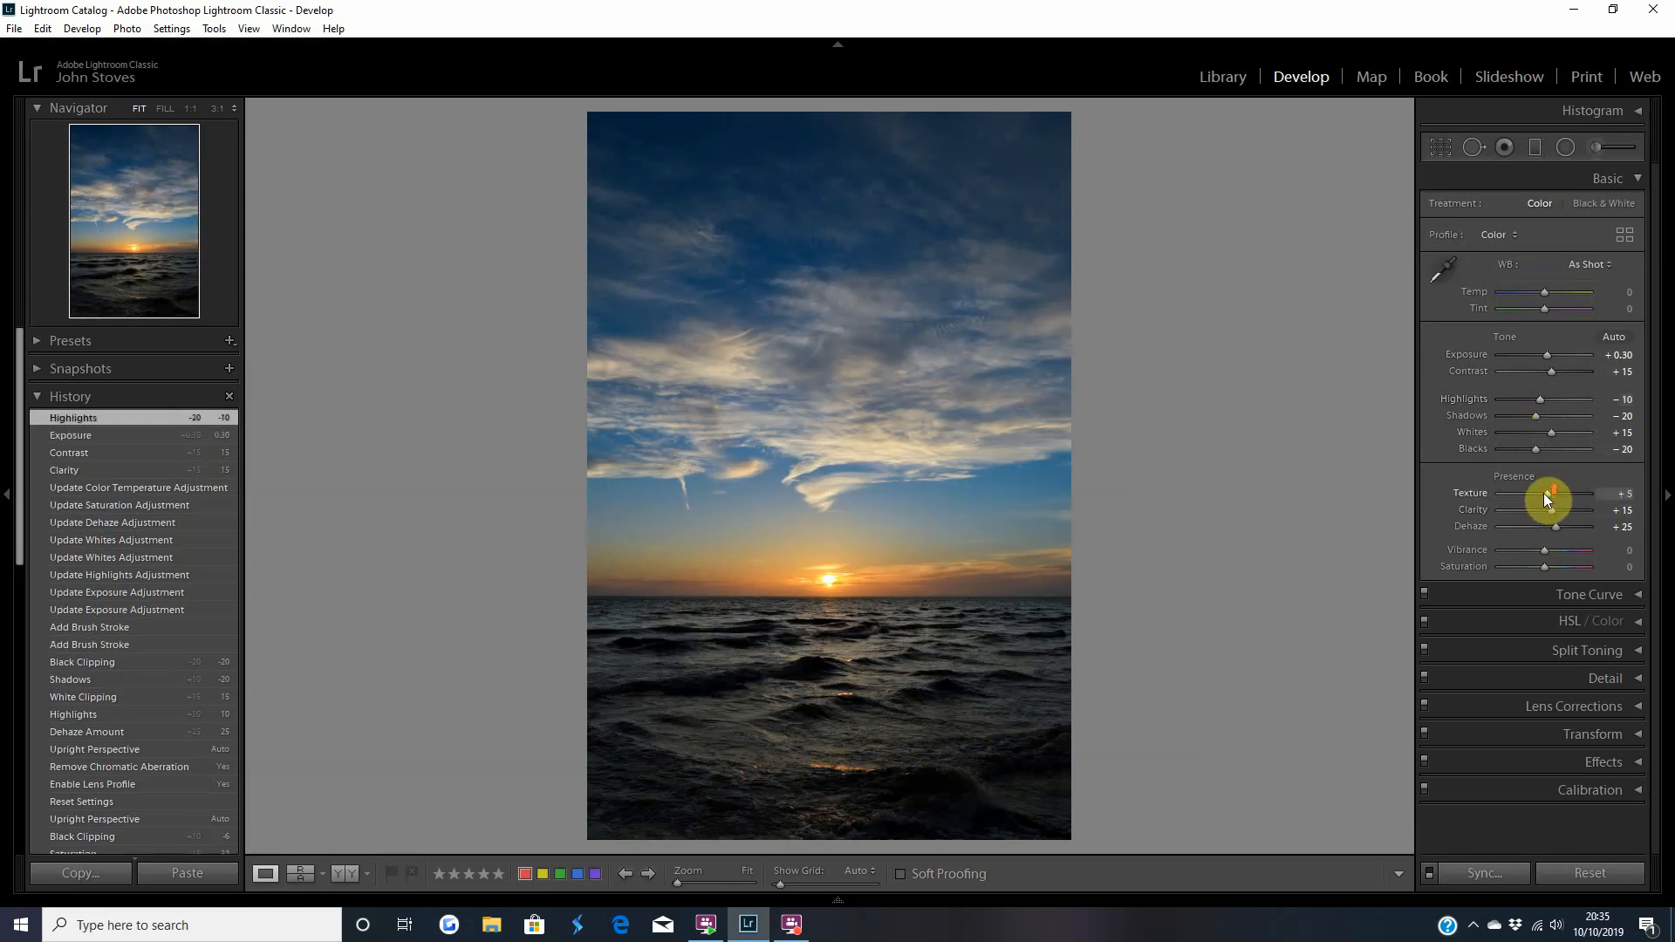
scroll(1543, 496, up, 1)
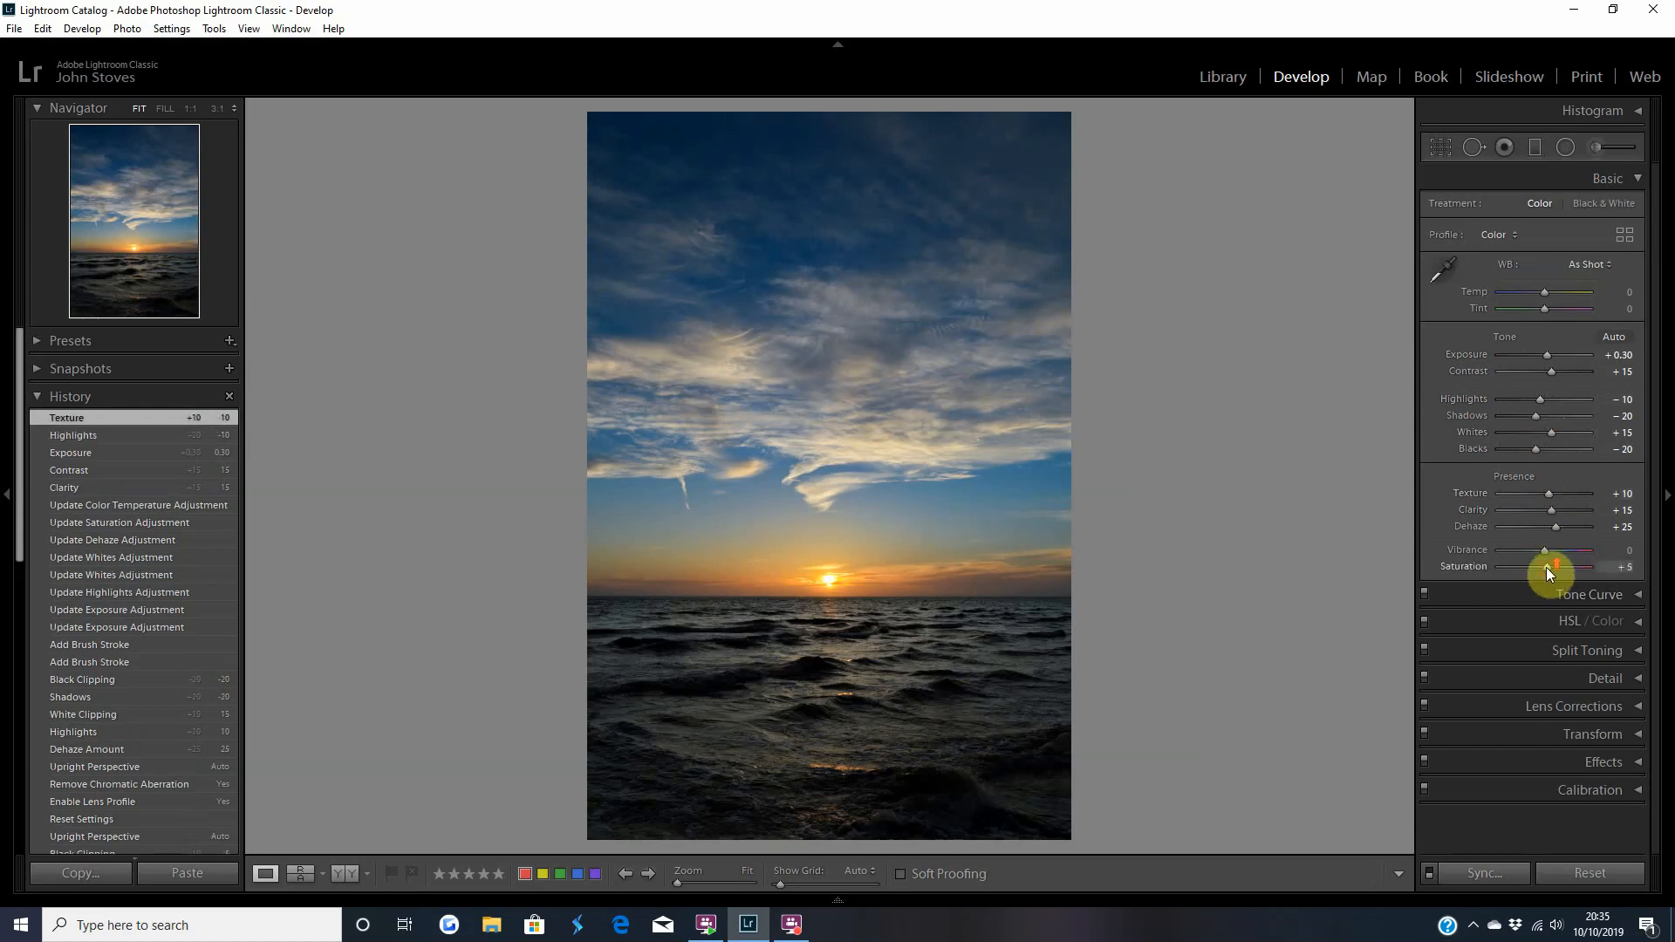
Set the whole photo's Vibrance to +40 and Saturation to +35.
scroll(1546, 569, up, 2)
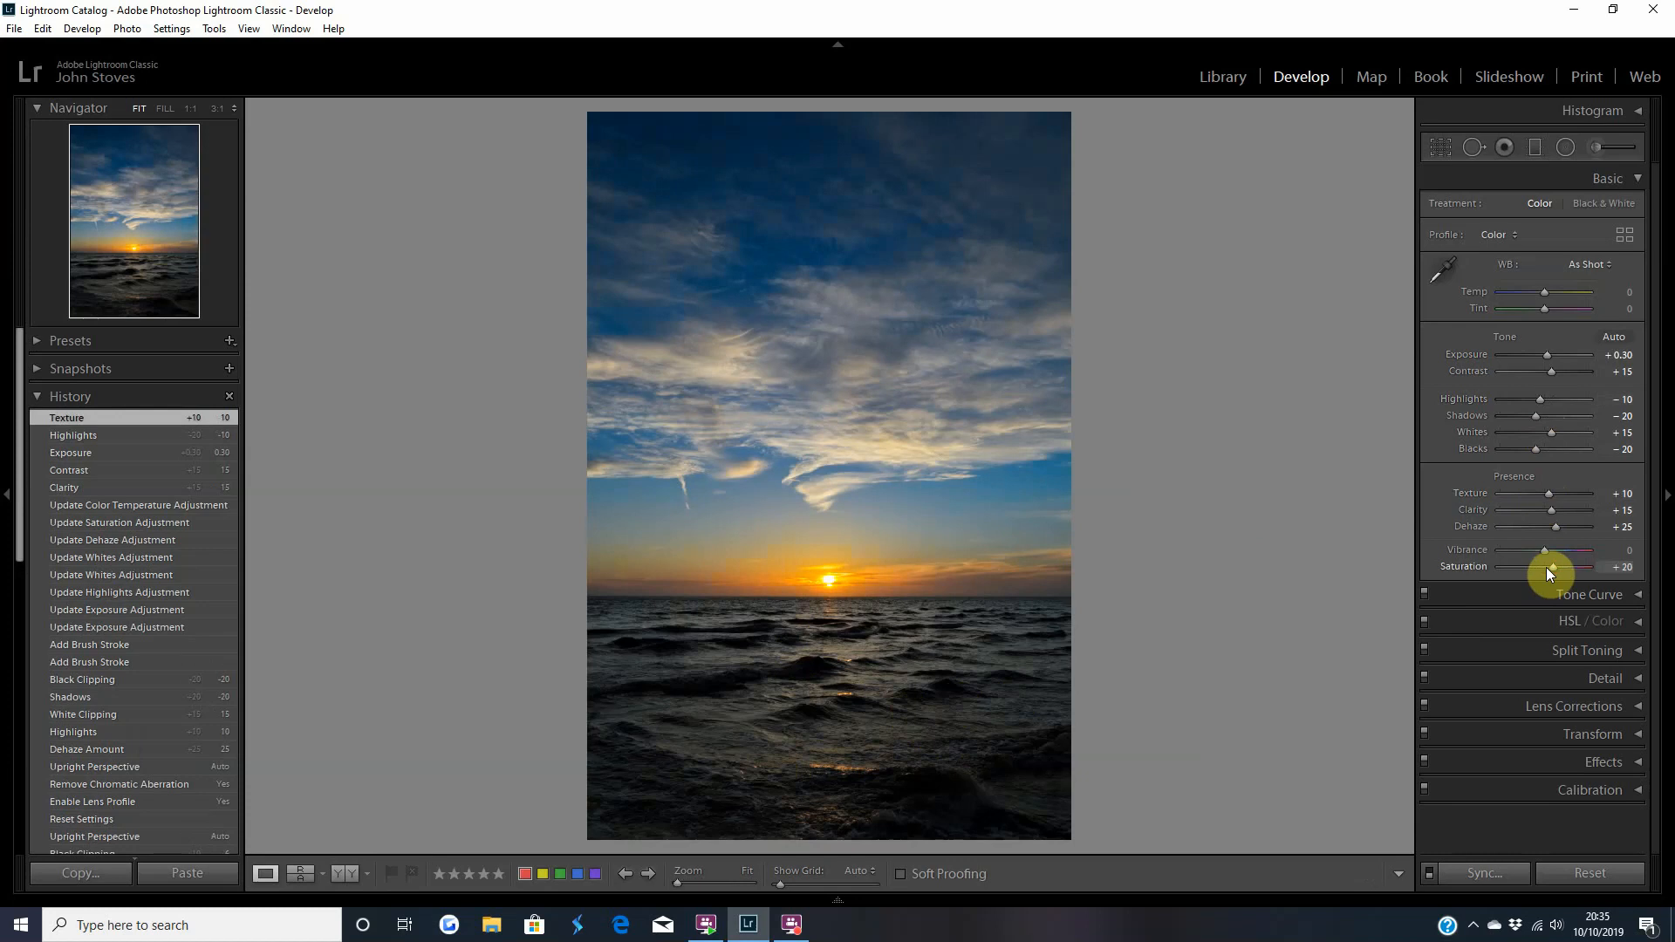
scroll(1546, 551, up, 1)
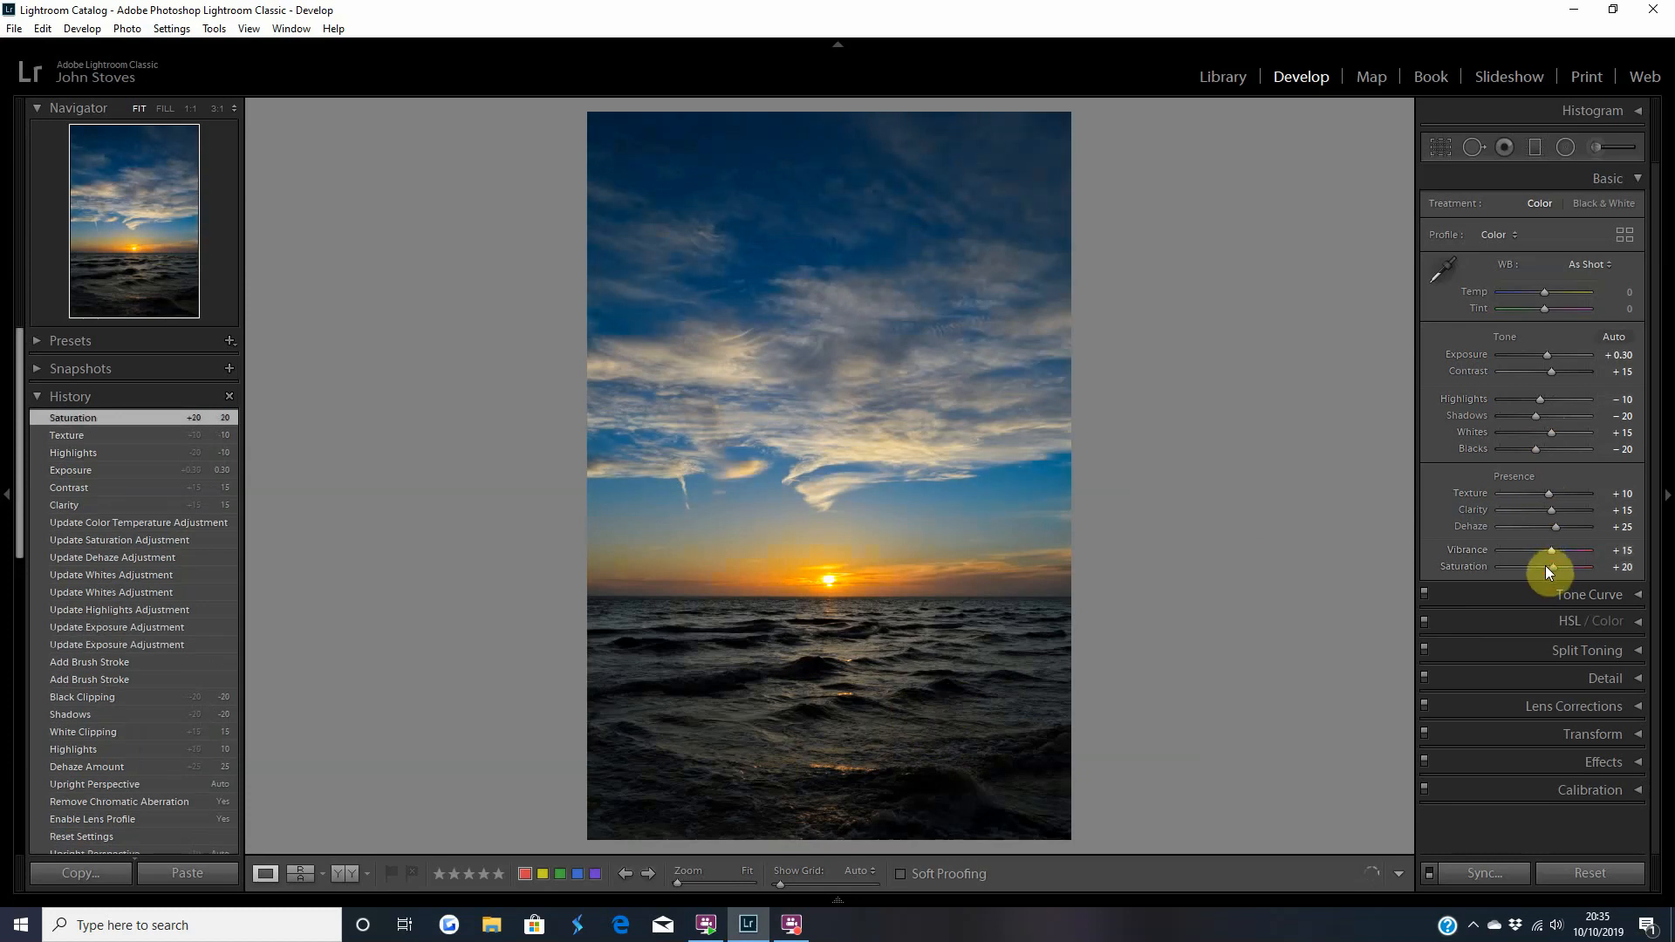
double_click(1451, 564)
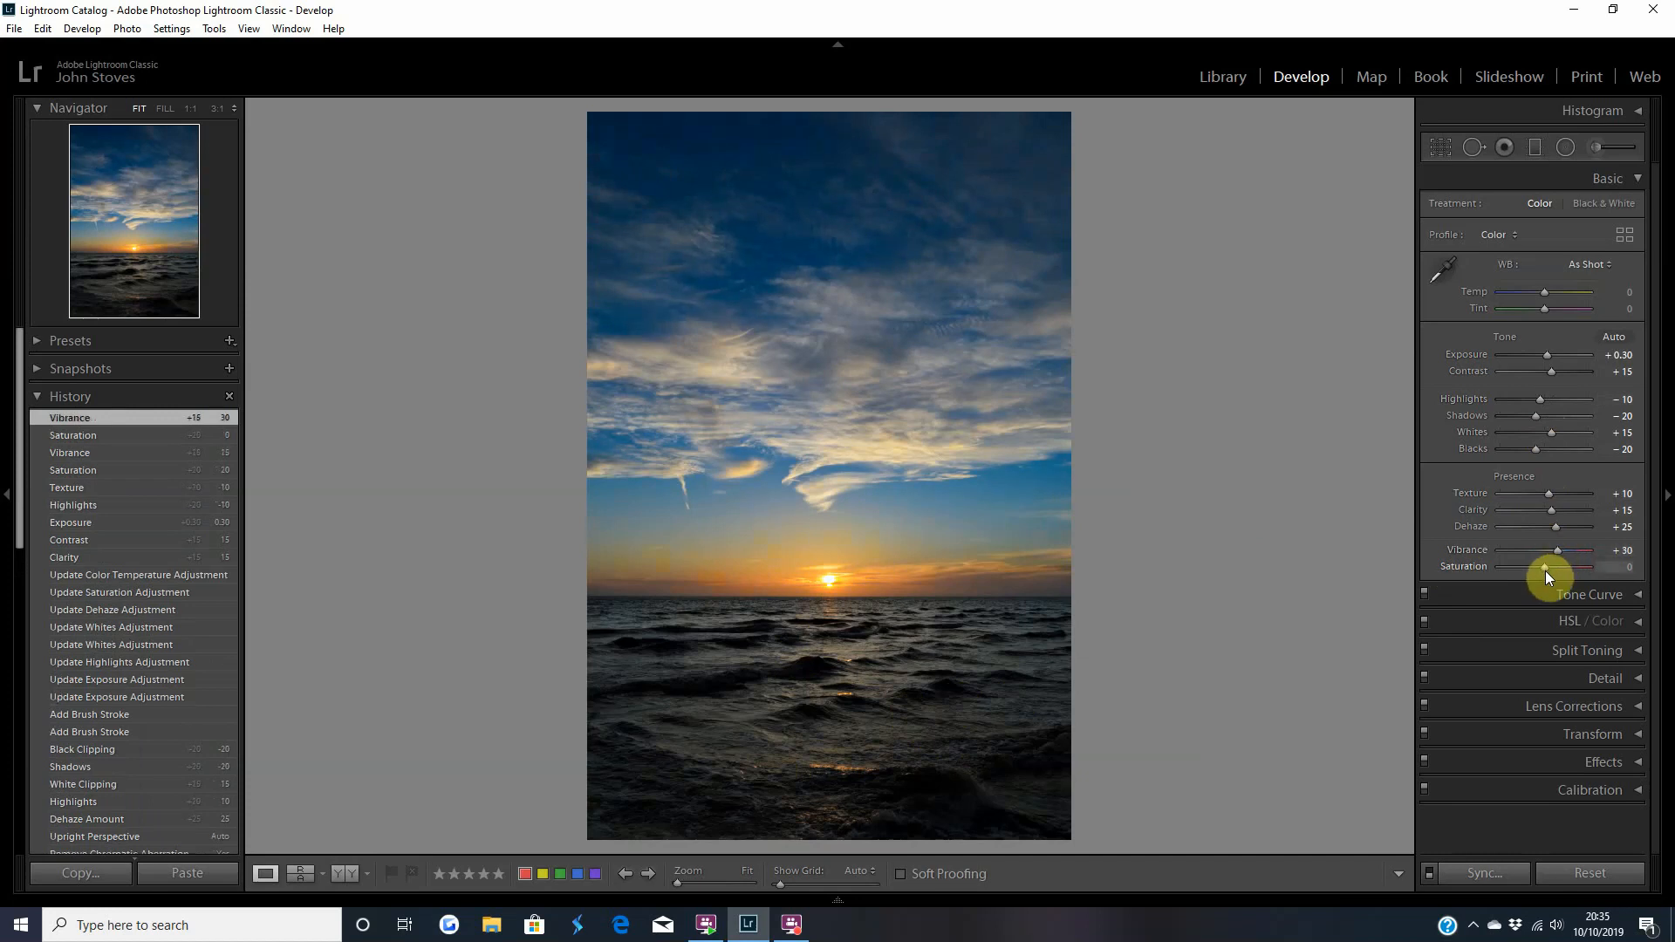
scroll(1545, 569, up, 2)
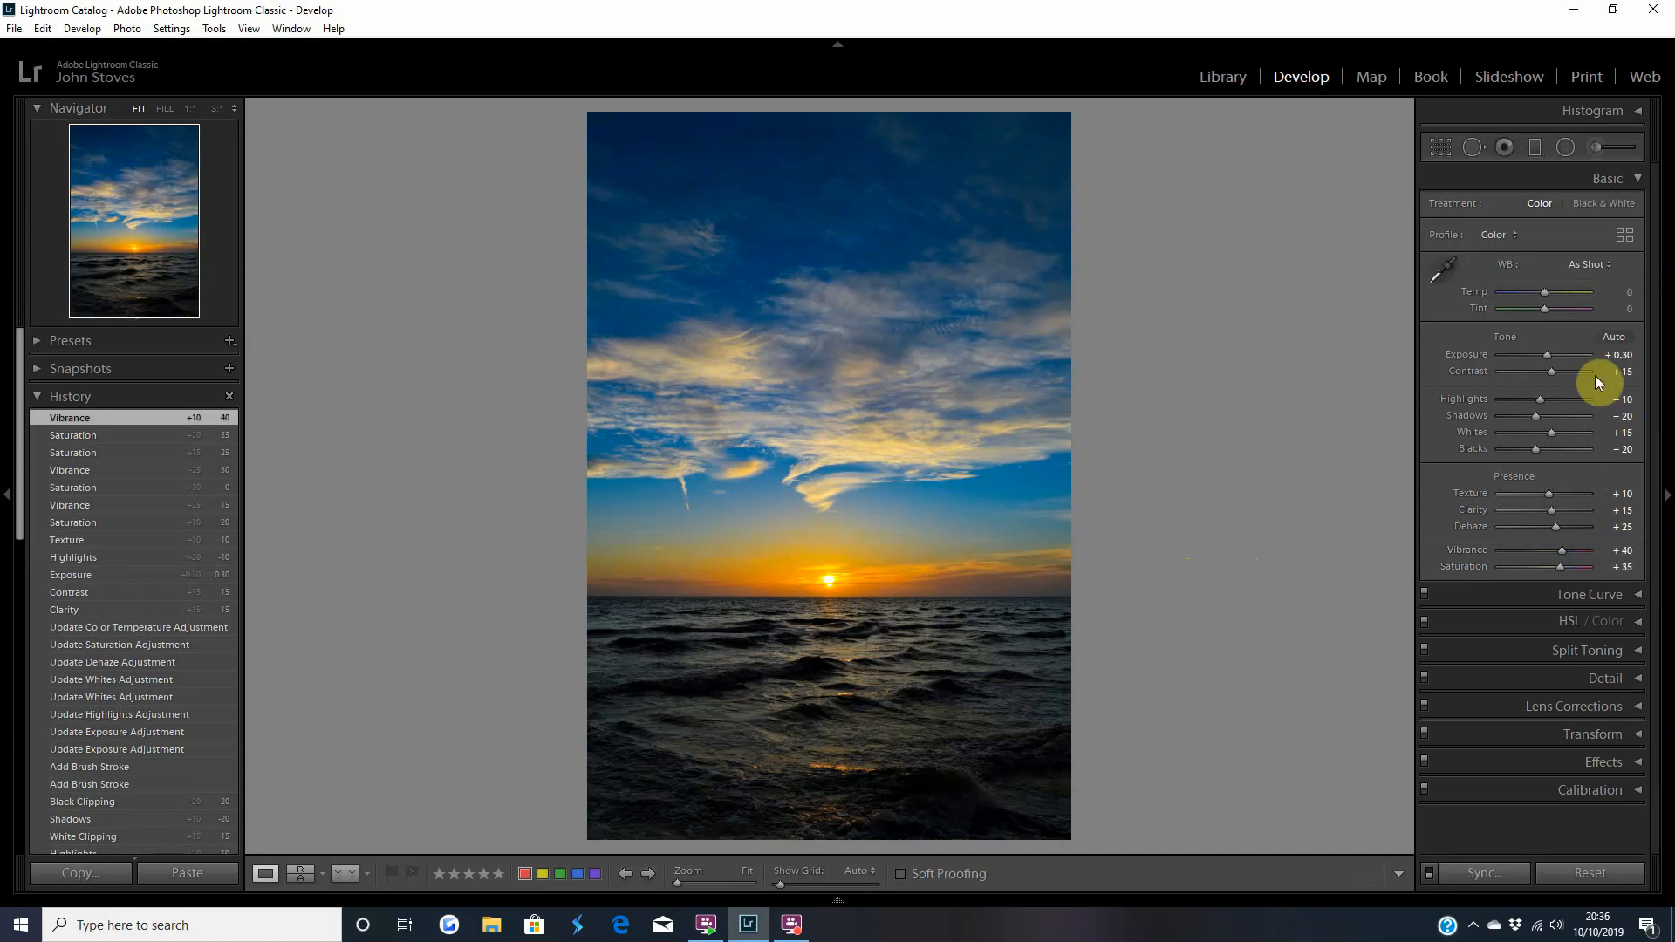
Try a dark post-crop vignette with an Amount of −35, and reset the Amount to 0.
click(1483, 736)
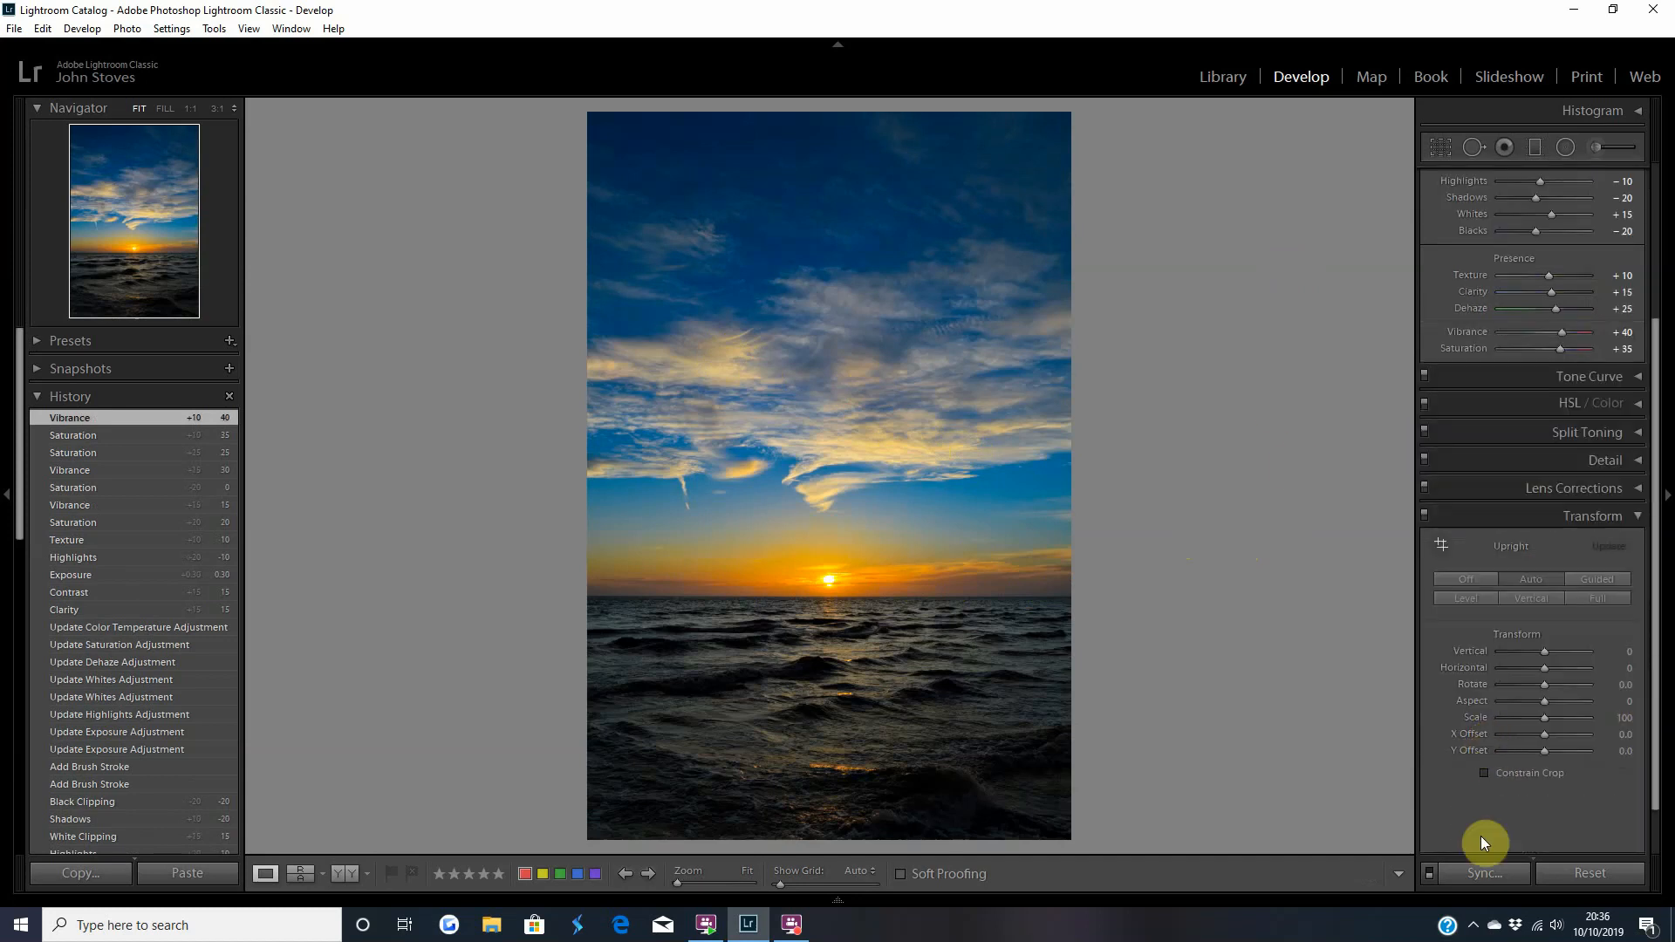
click(1503, 516)
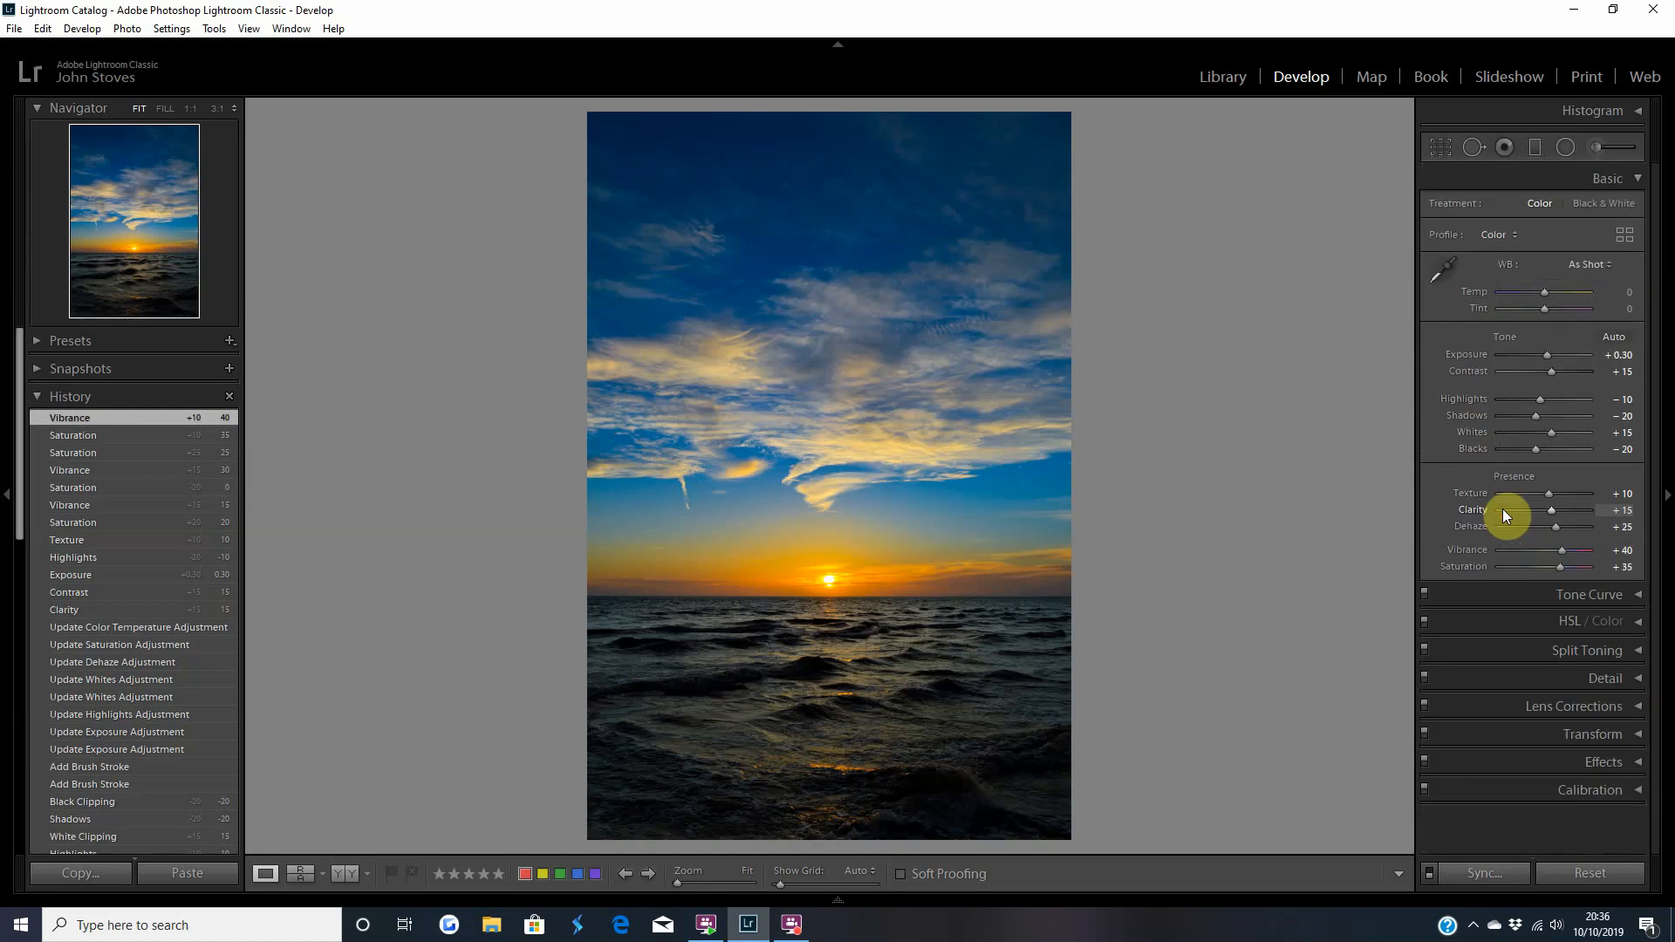
click(1502, 764)
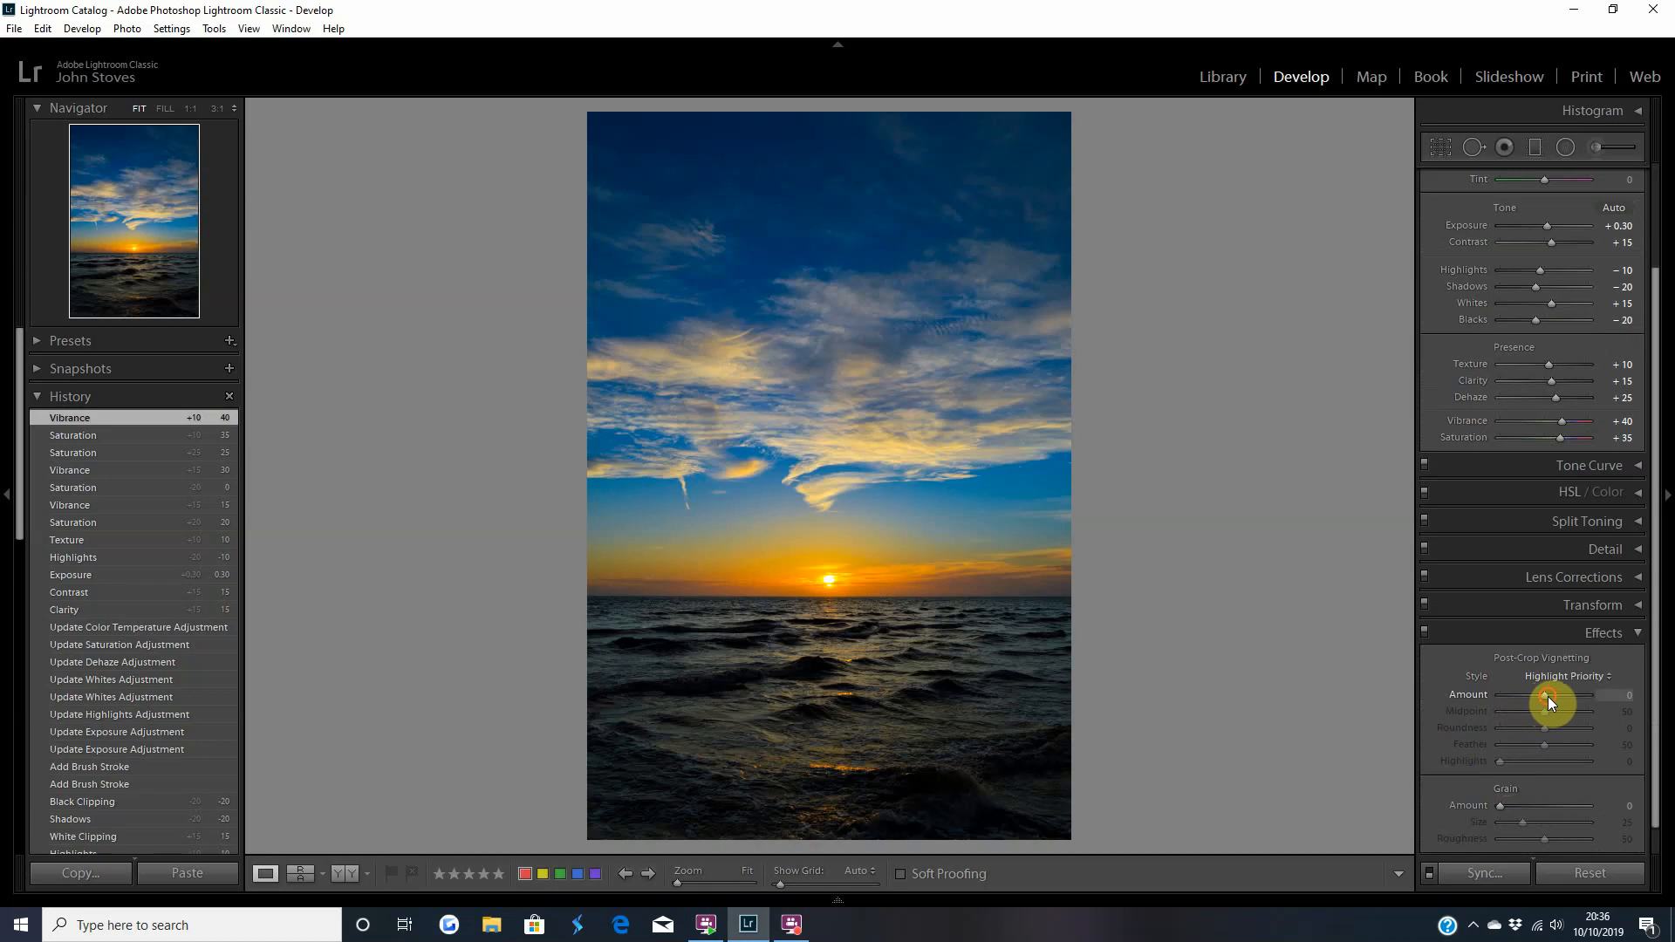
key(Down)
key(Down)
key(Down)
key(Down)
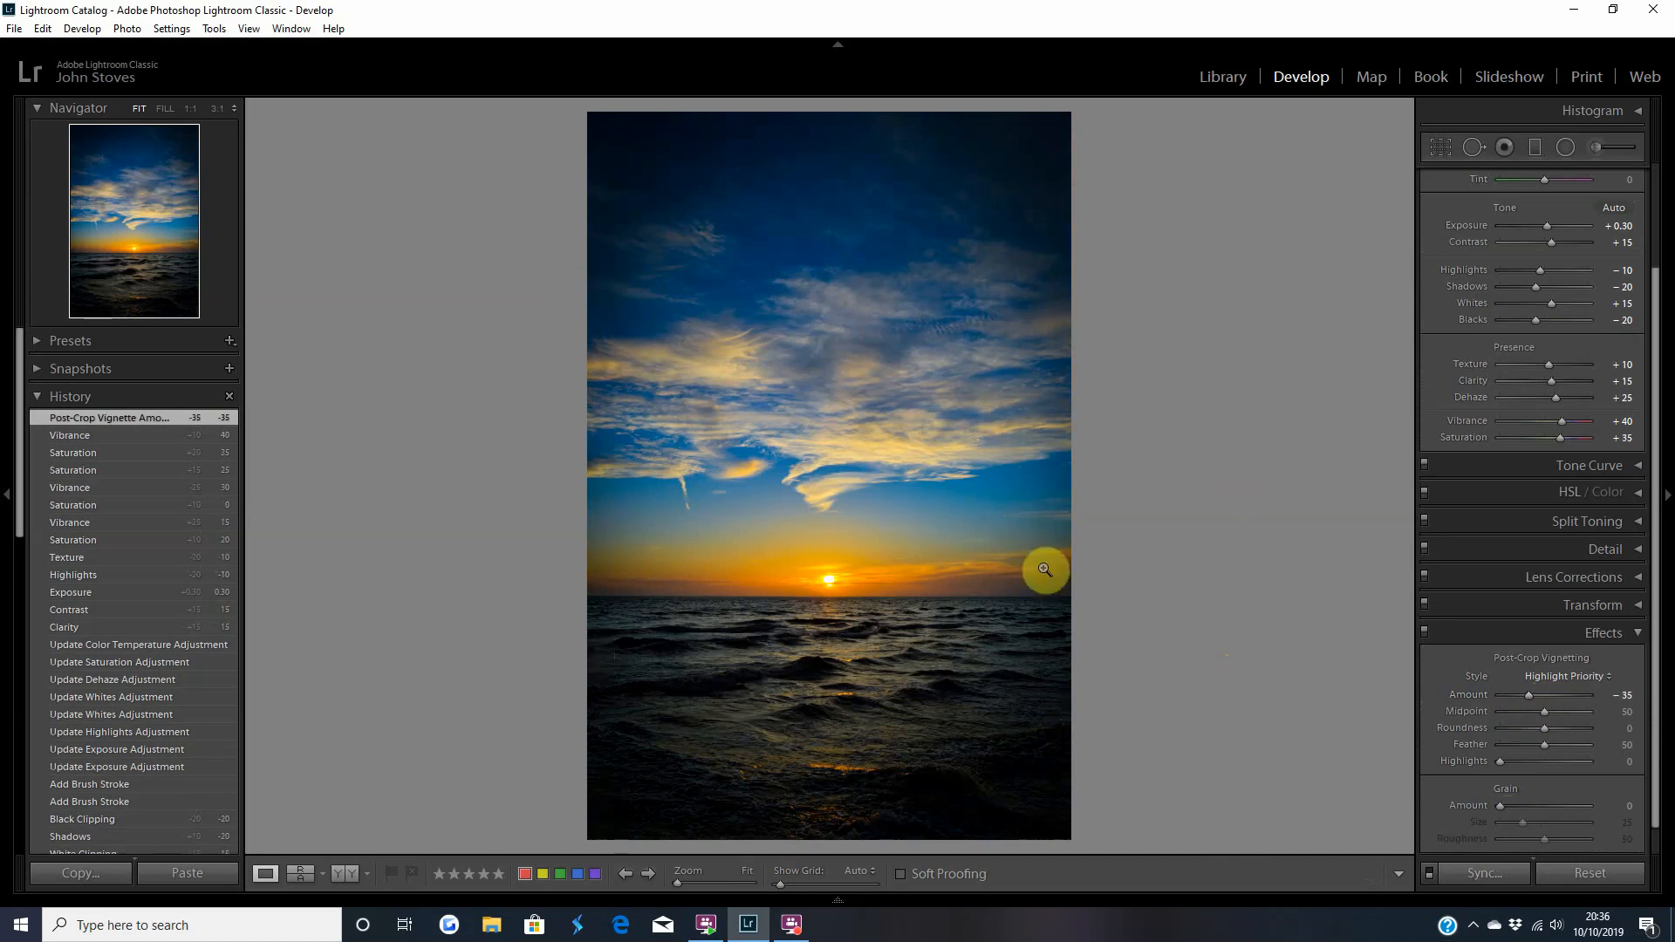
double_click(1532, 697)
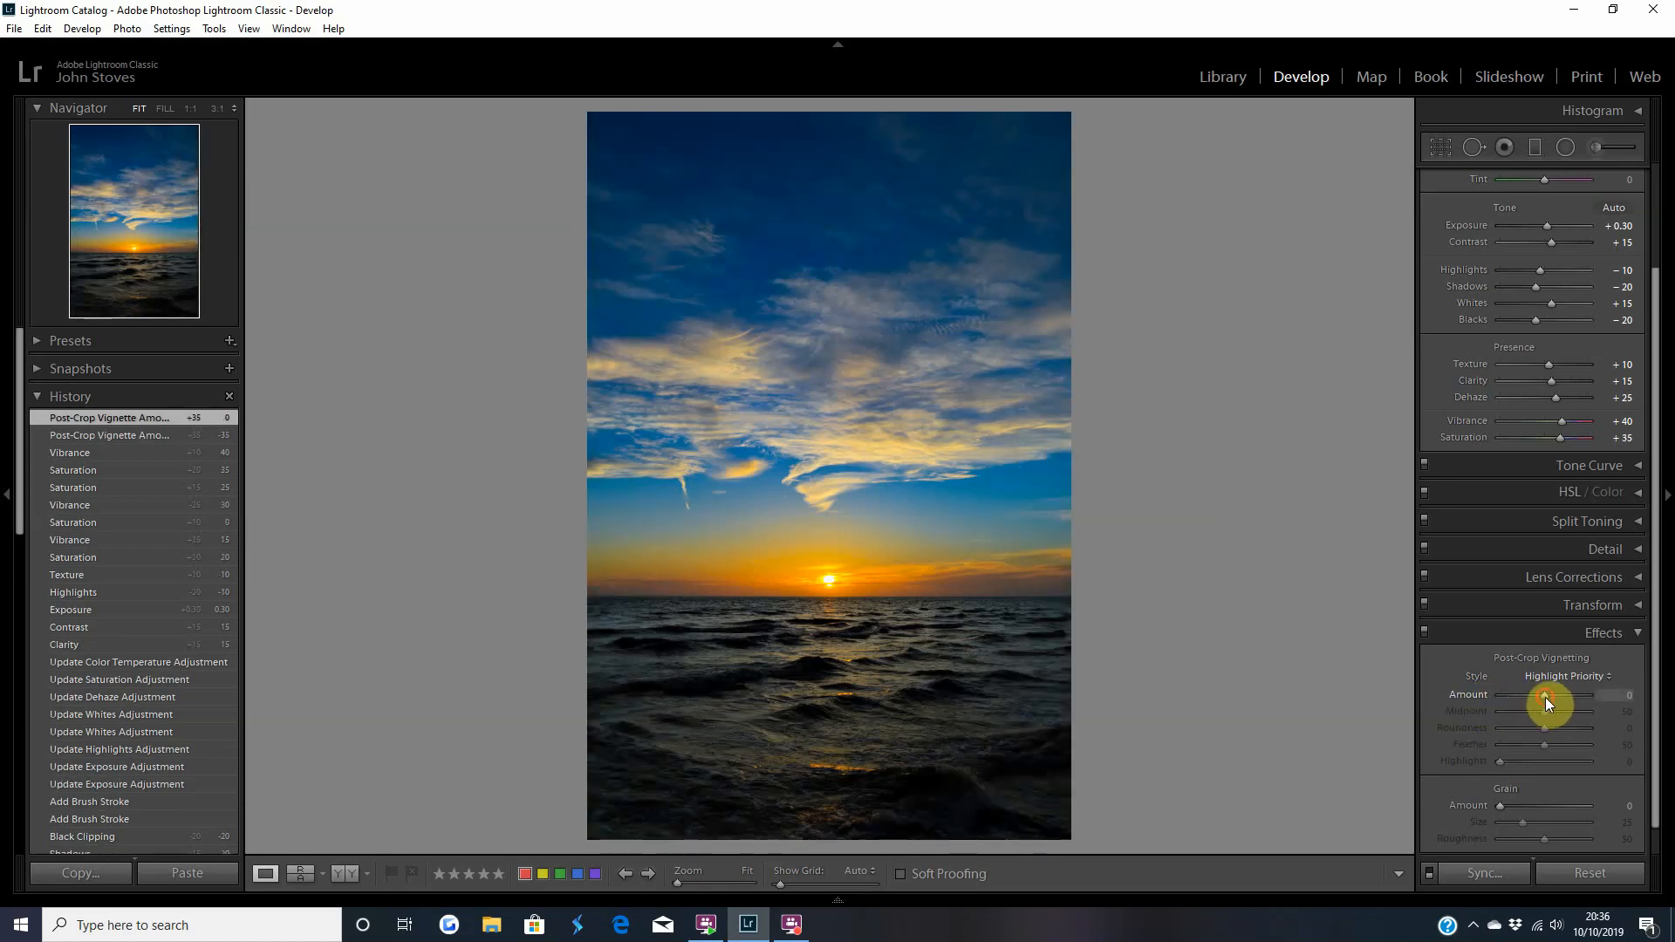
Try a light post-crop vignette with an Amount of +35, and reset the Amount to 0.
key(Up)
key(Up)
key(Up)
key(Up)
key(Up)
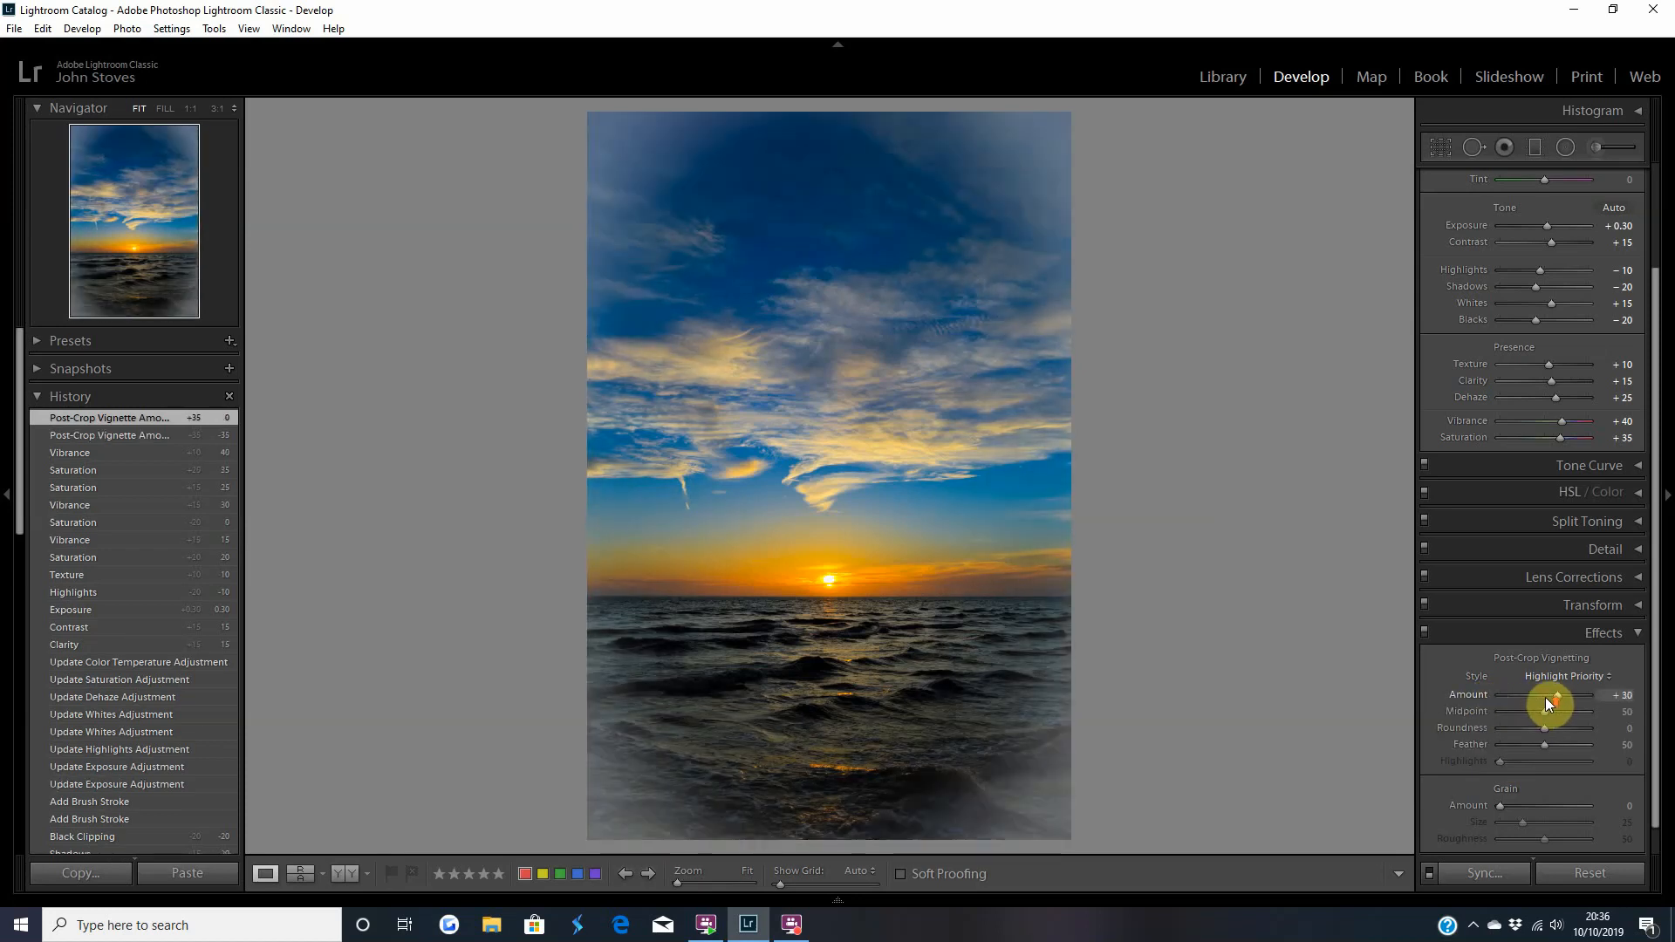
key(Up)
key(Up)
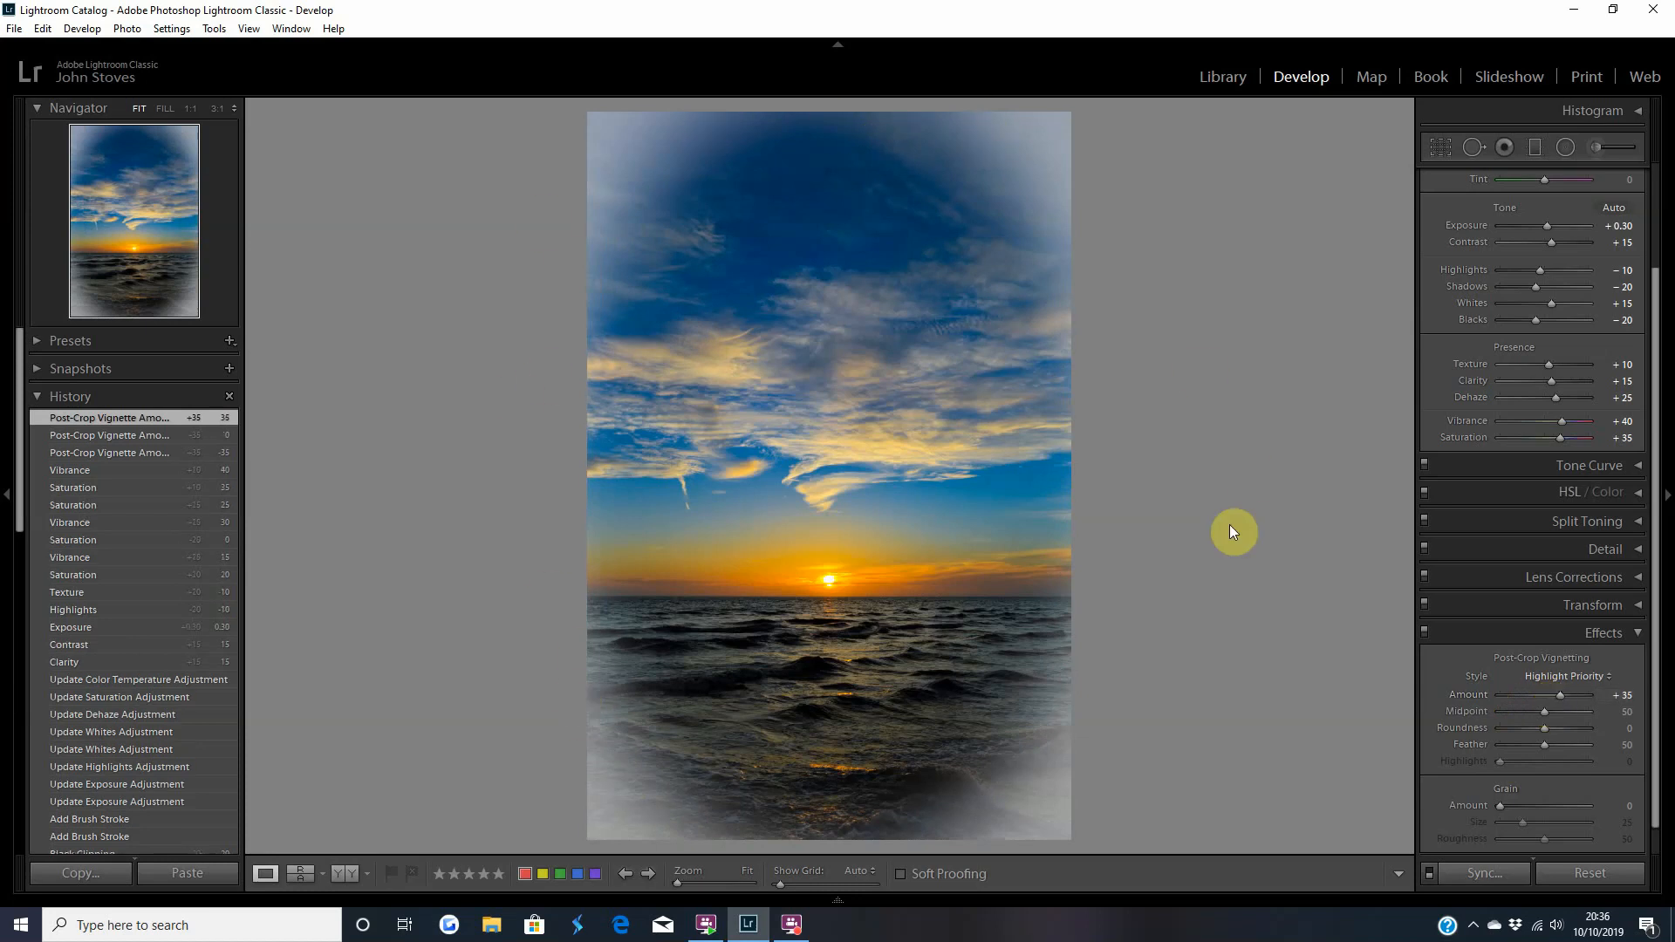
double_click(1469, 695)
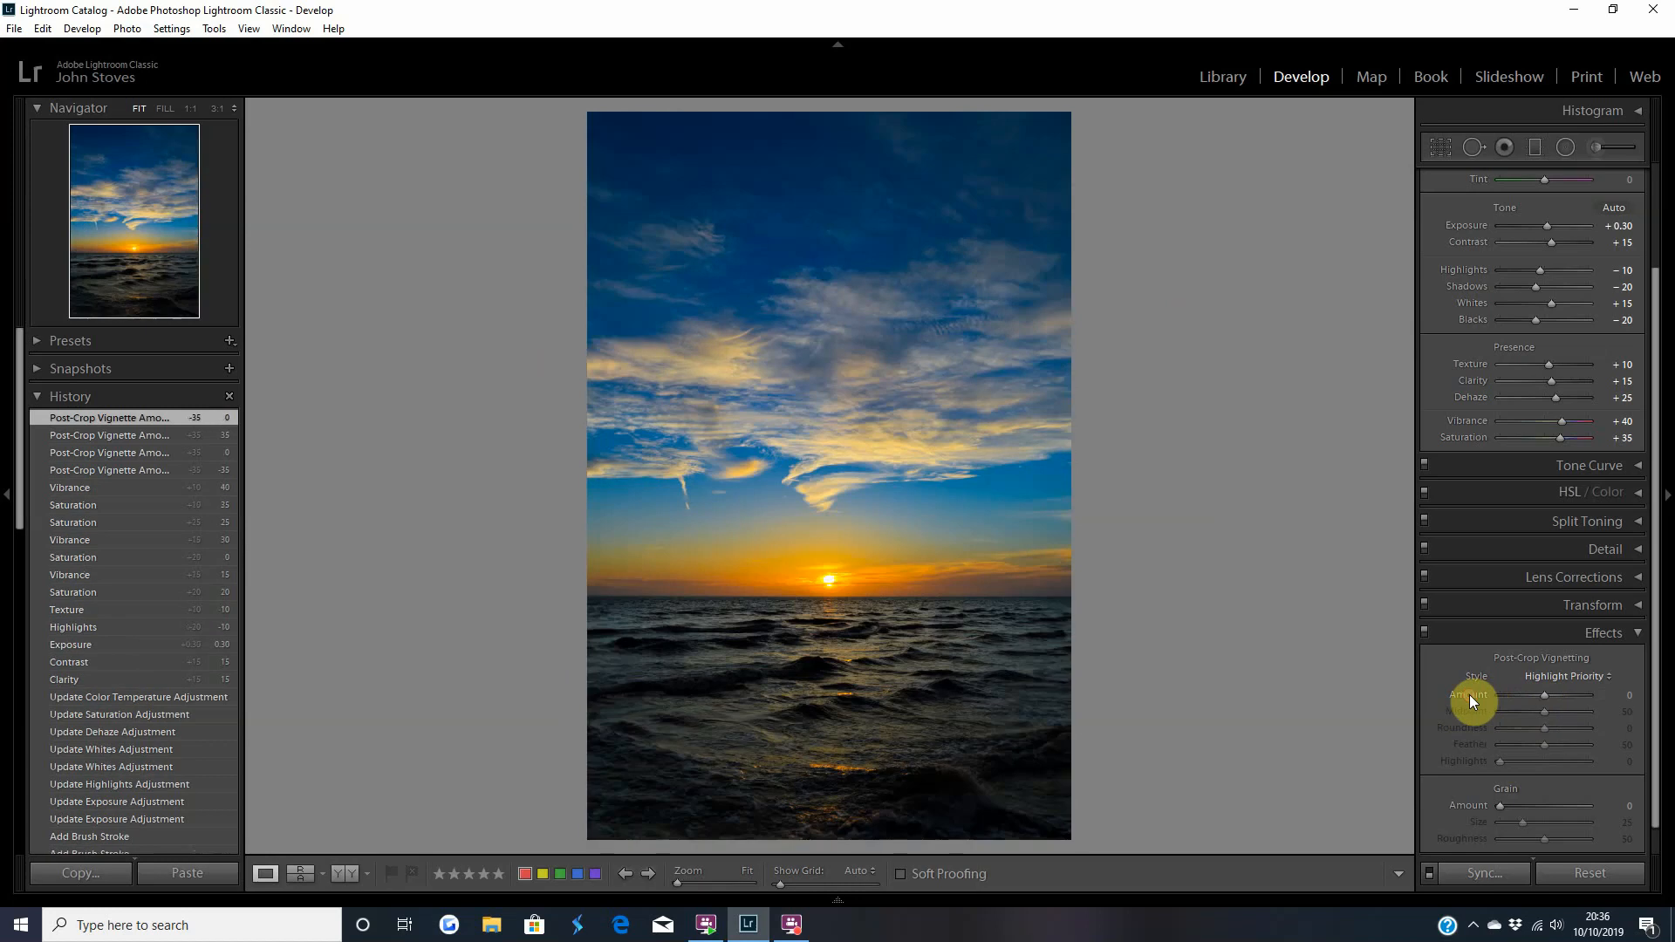
Darken the photo's edges with a Highlight Priority post-crop vignette at an Amount of −25, and close the Effects settings.
key(Down)
key(Down)
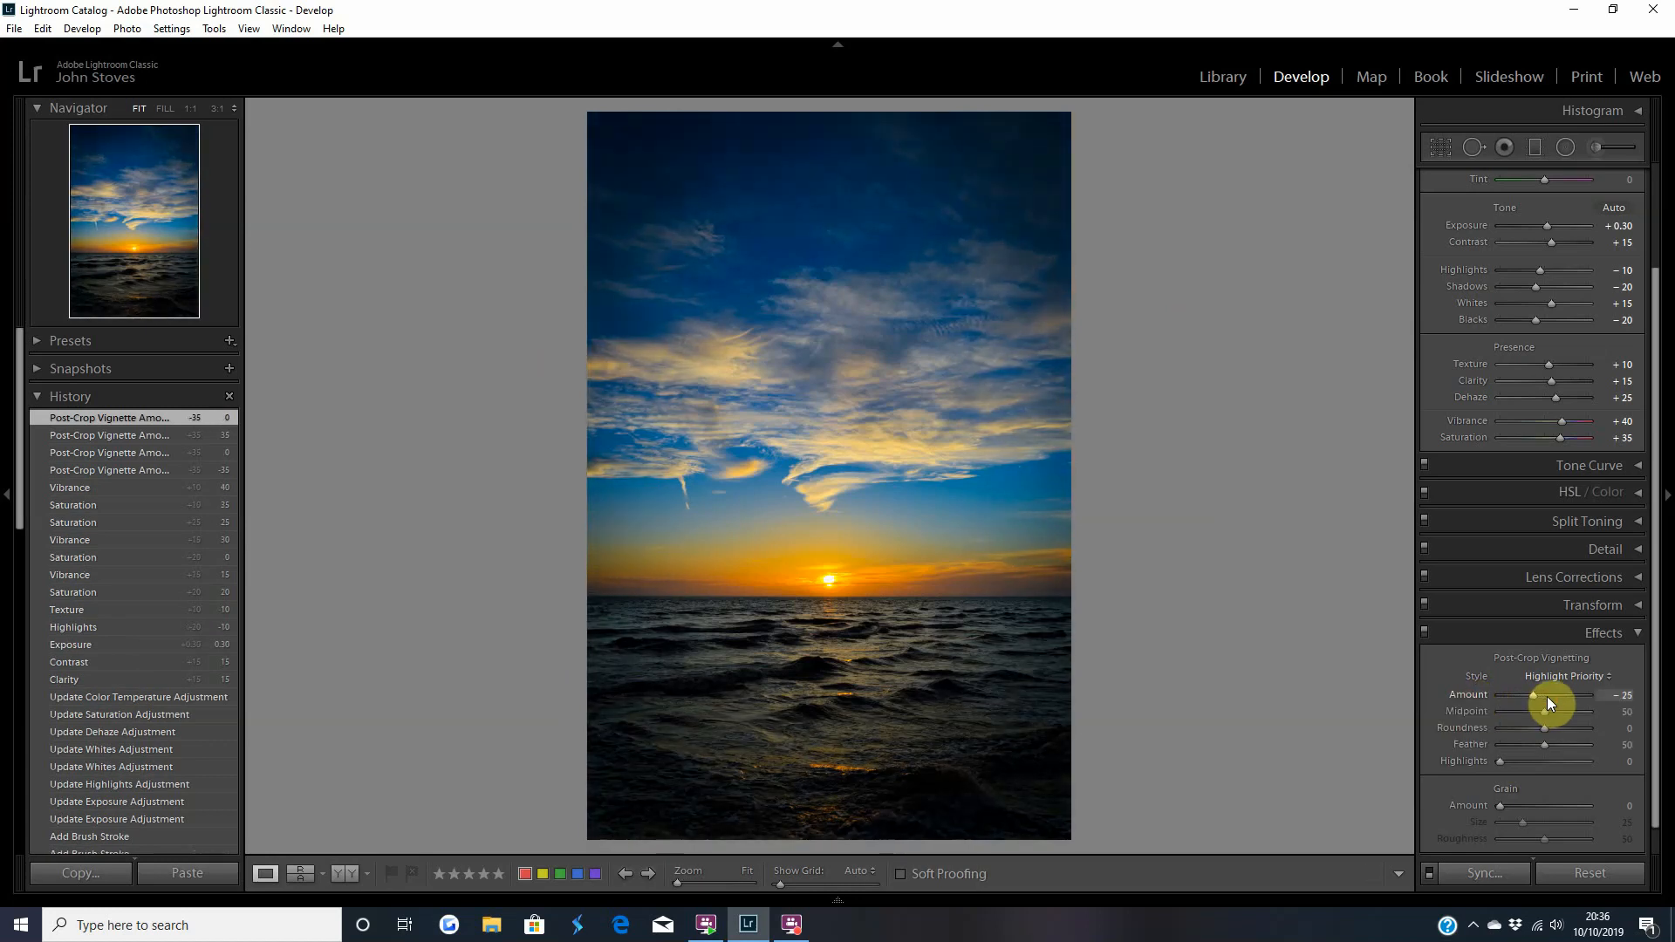
key(Down)
click(1504, 632)
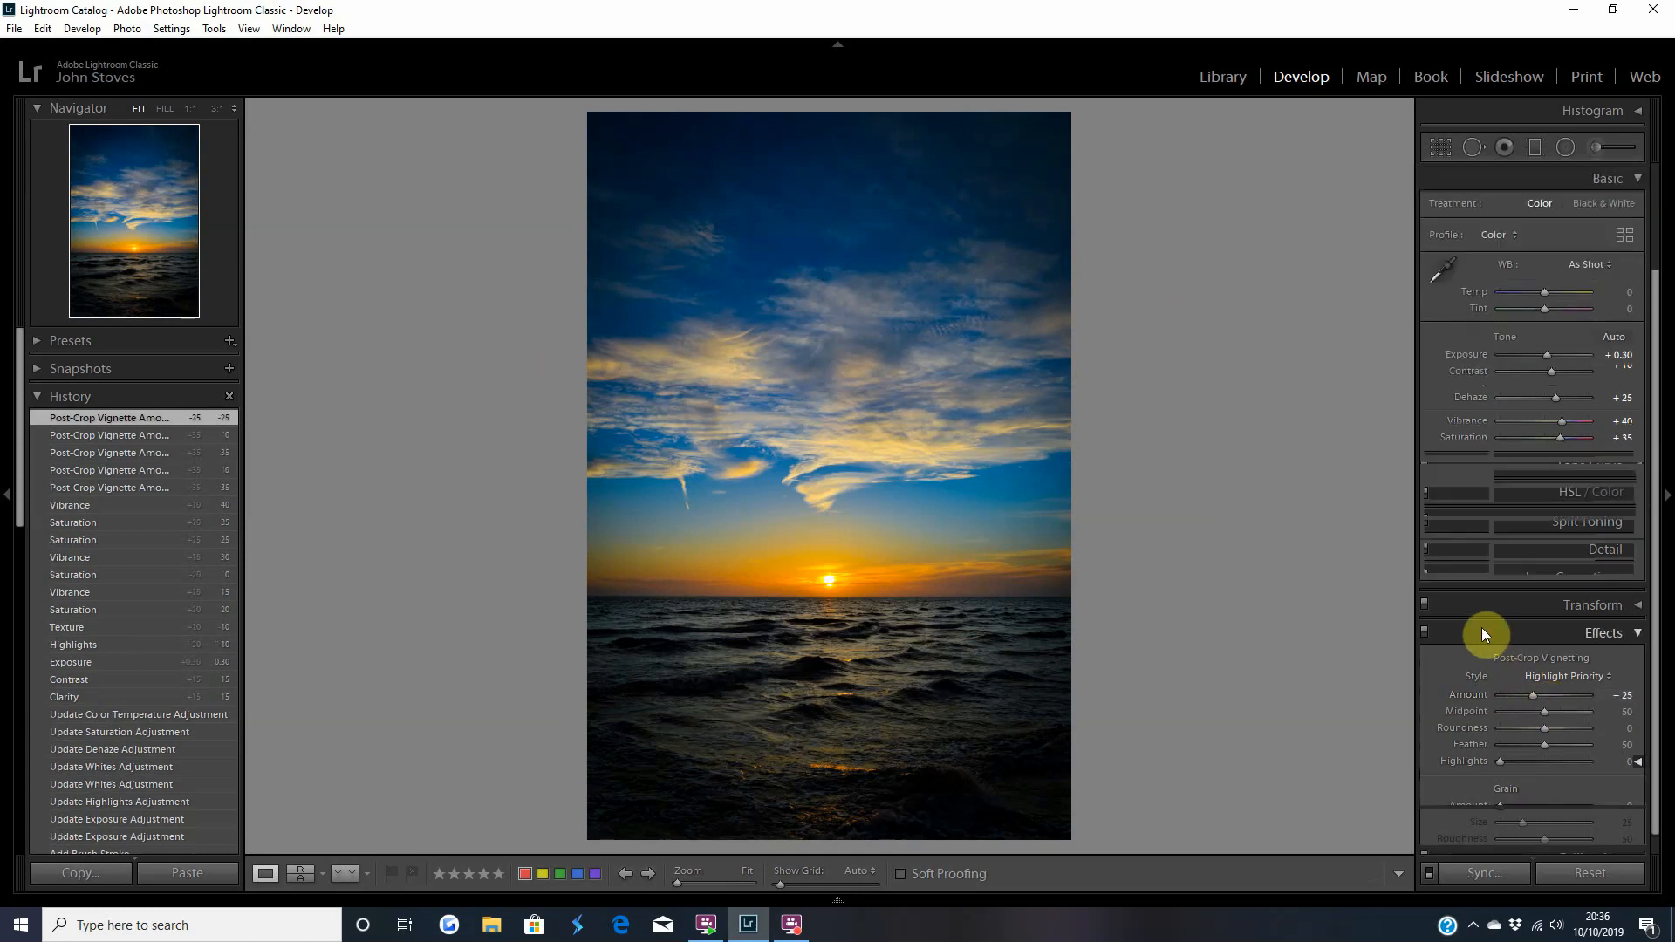